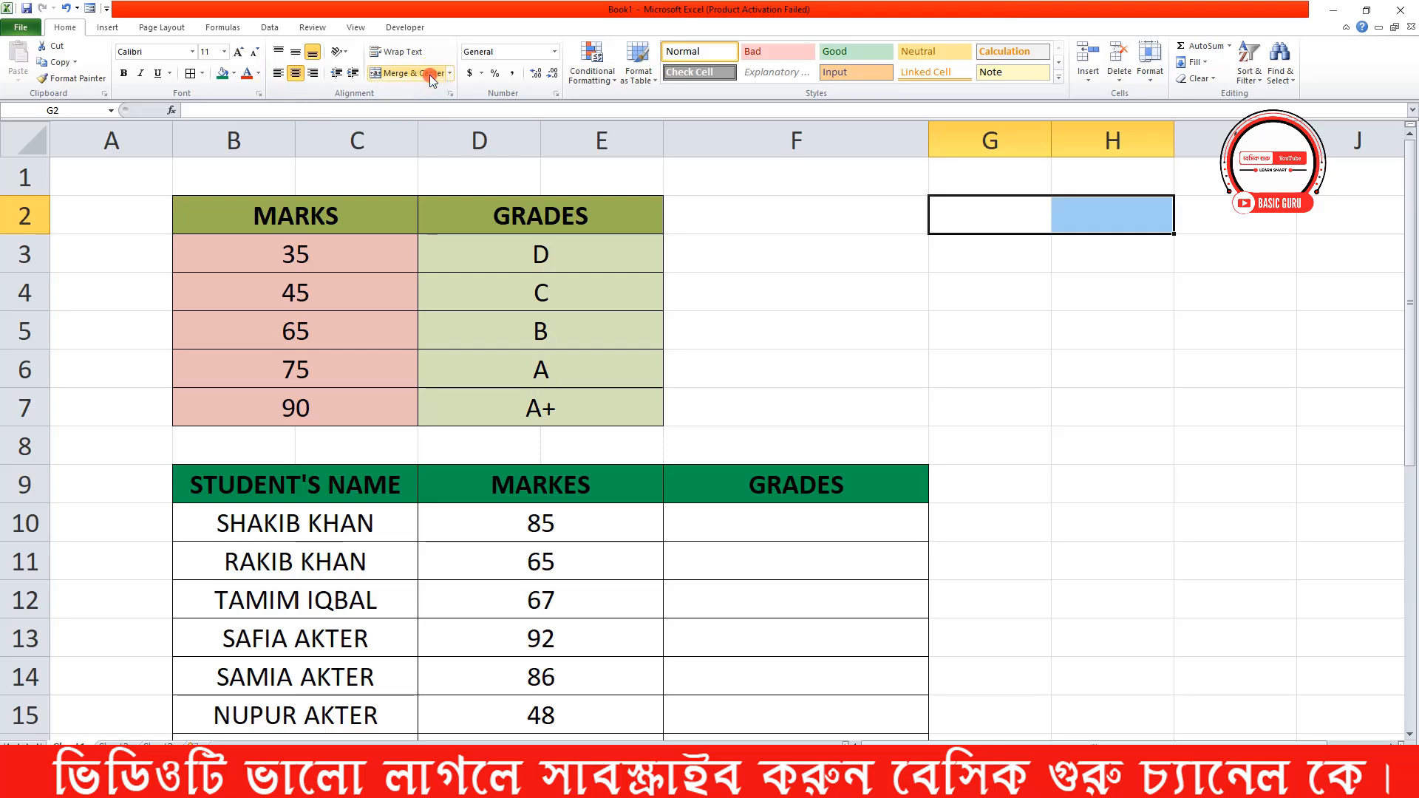
Merge and center cells G2:H2 and enter the title LOOKUP in the merged cell
{"action": "left_click", "coordinate": [414, 72]}
{"action": "type", "text": "LO"}
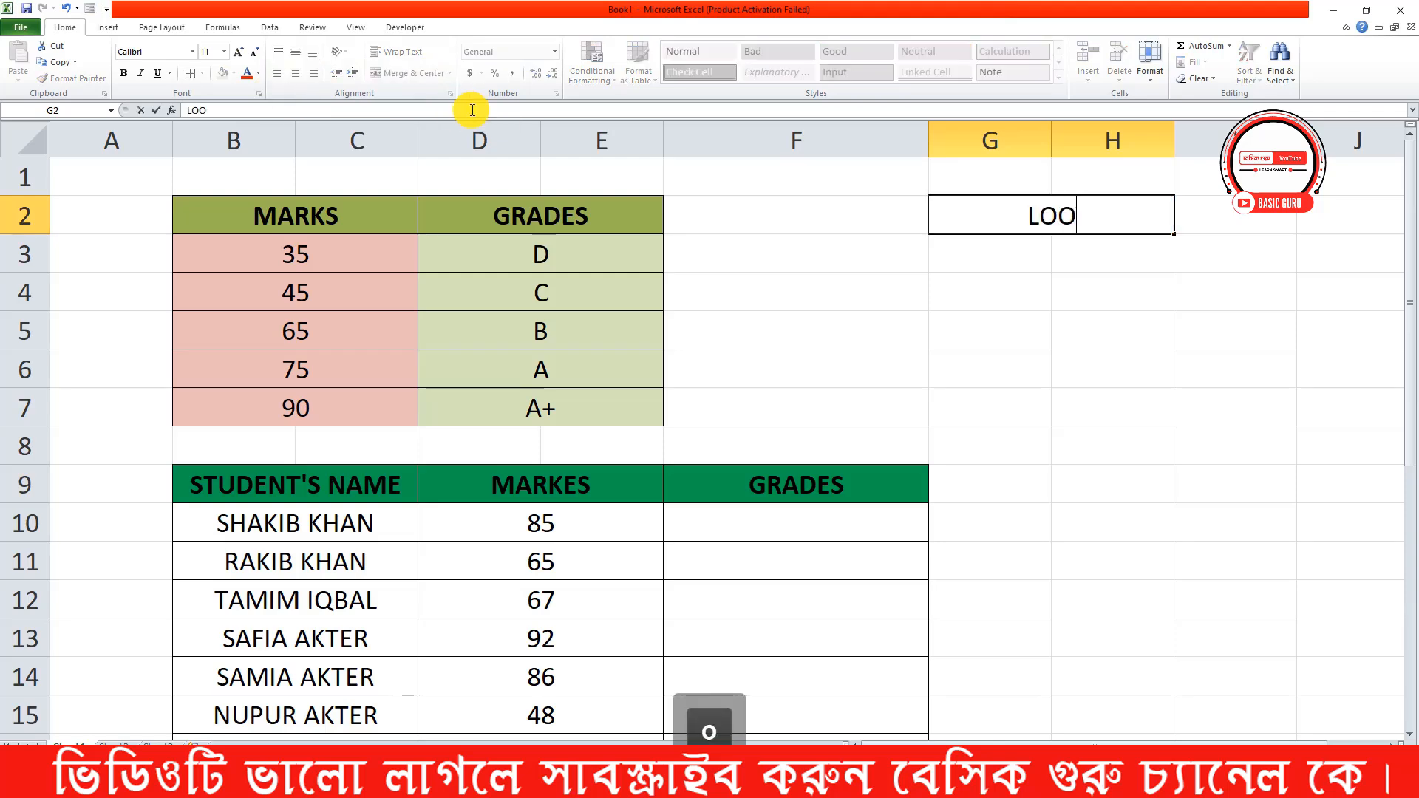
{"action": "type", "text": "O"}
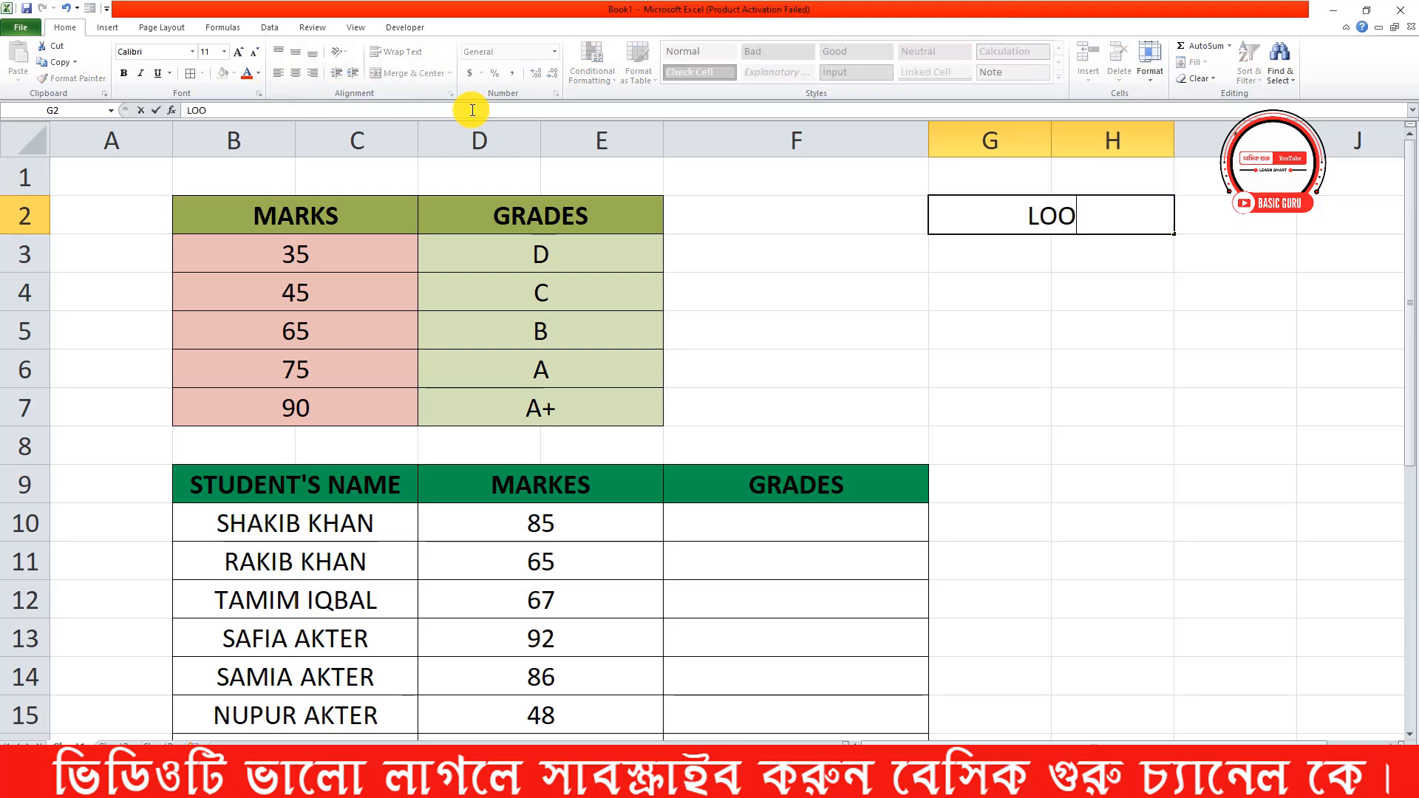
{"action": "type", "text": "KUP"}
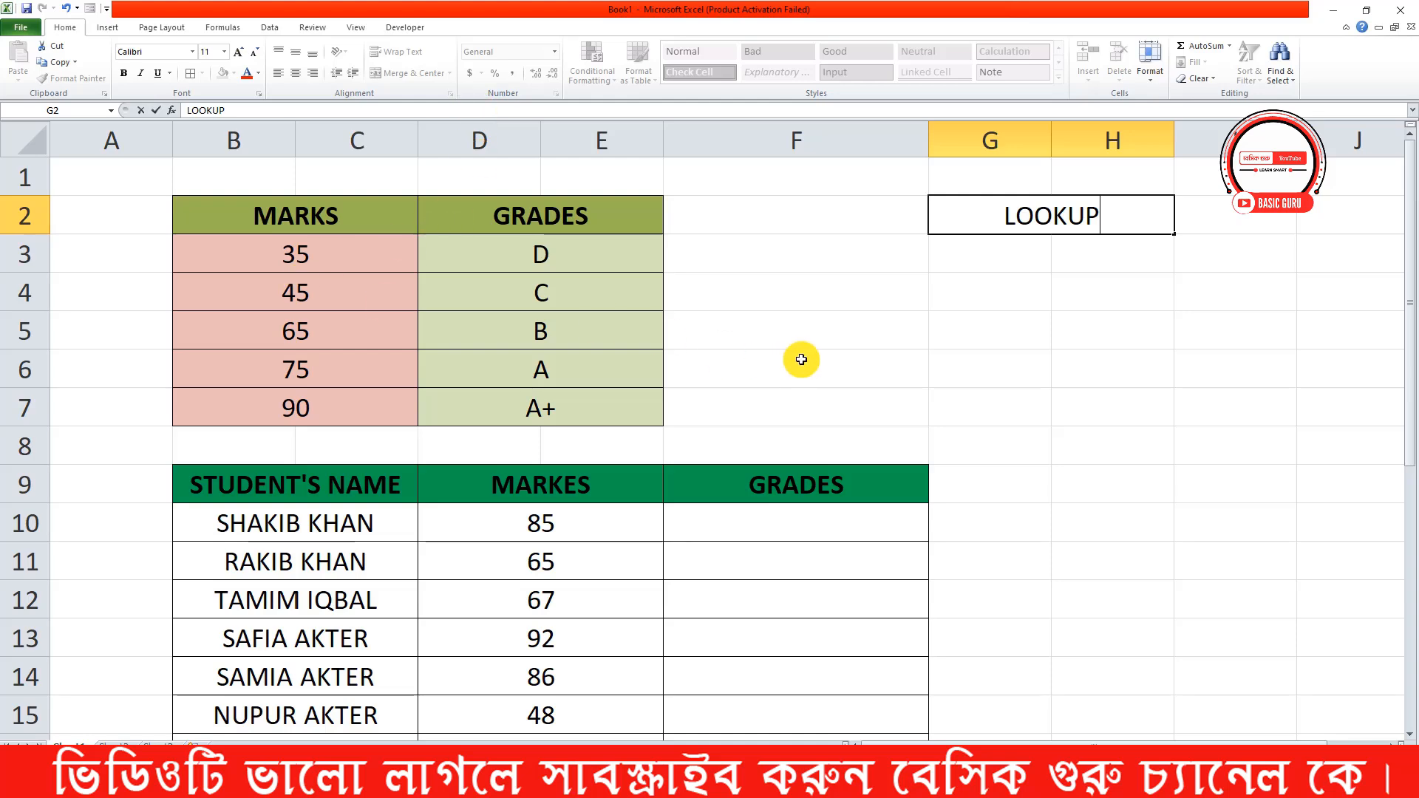
{"action": "left_click", "coordinate": [840, 371]}
Fill the merged LOOKUP title cell G2:H2 with dark green
{"action": "left_click", "coordinate": [1123, 230]}
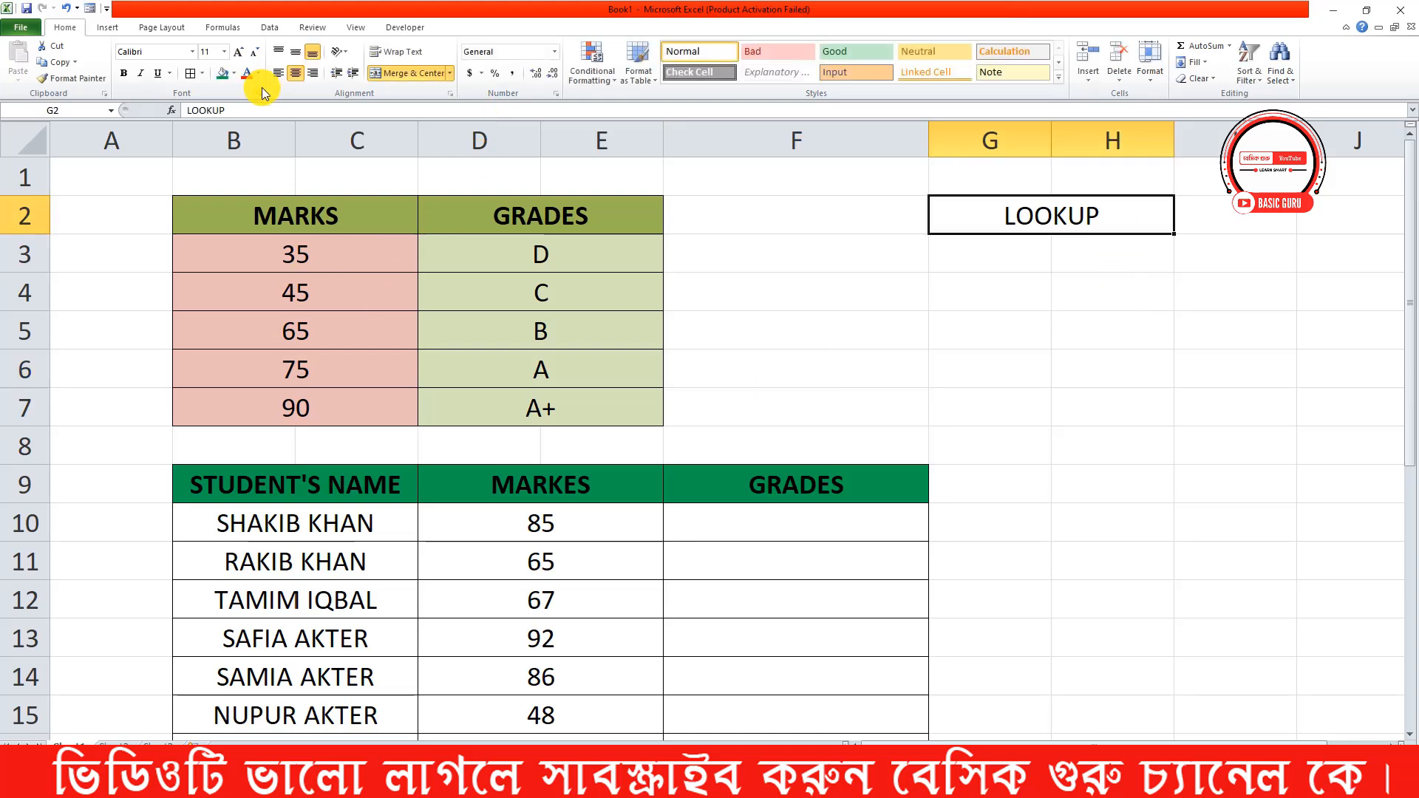
{"action": "left_click", "coordinate": [225, 80]}
{"action": "left_click", "coordinate": [797, 287]}
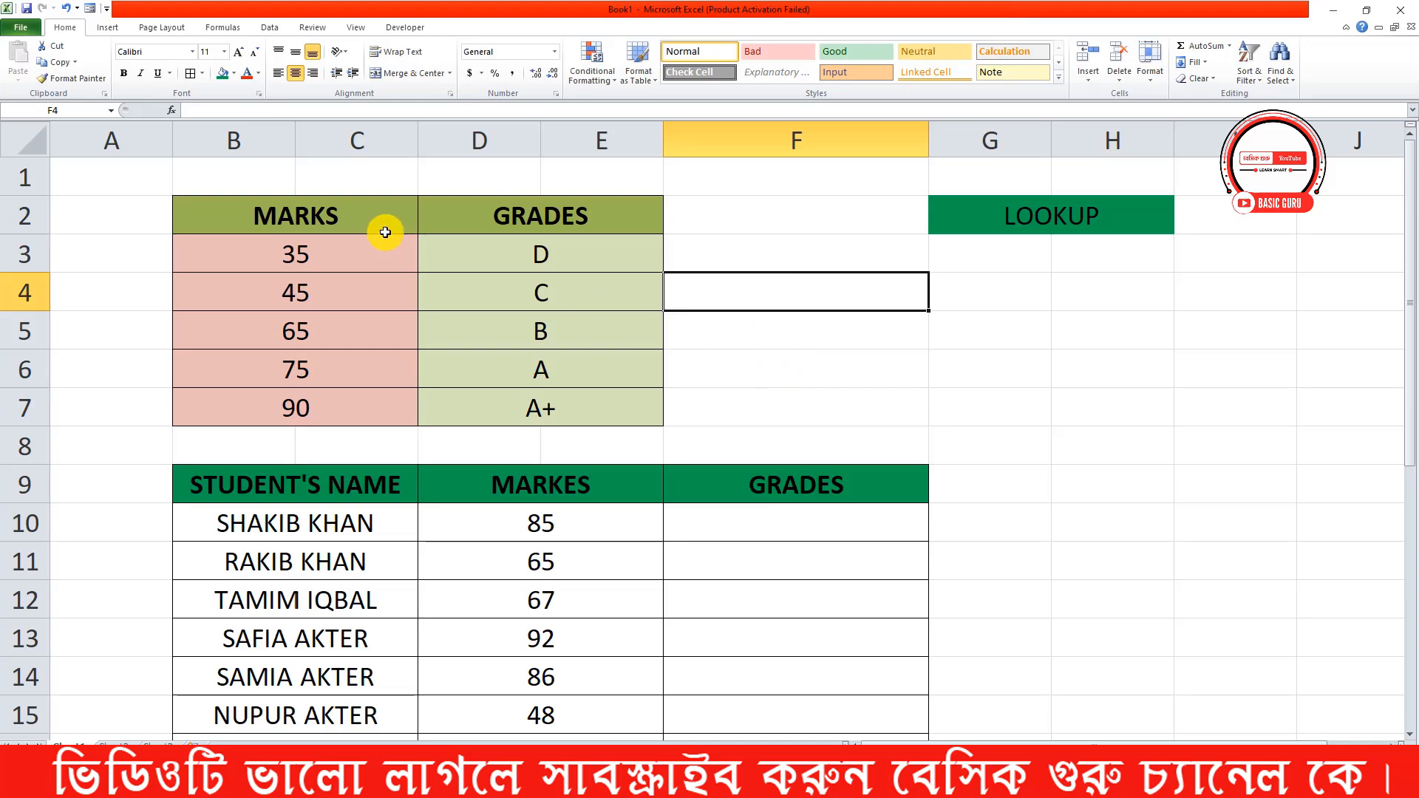
Examine the student table's name list and its MARKES and GRADES columns
{"action": "scroll", "coordinate": [646, 392], "scroll_direction": "down", "scroll_amount": 2}
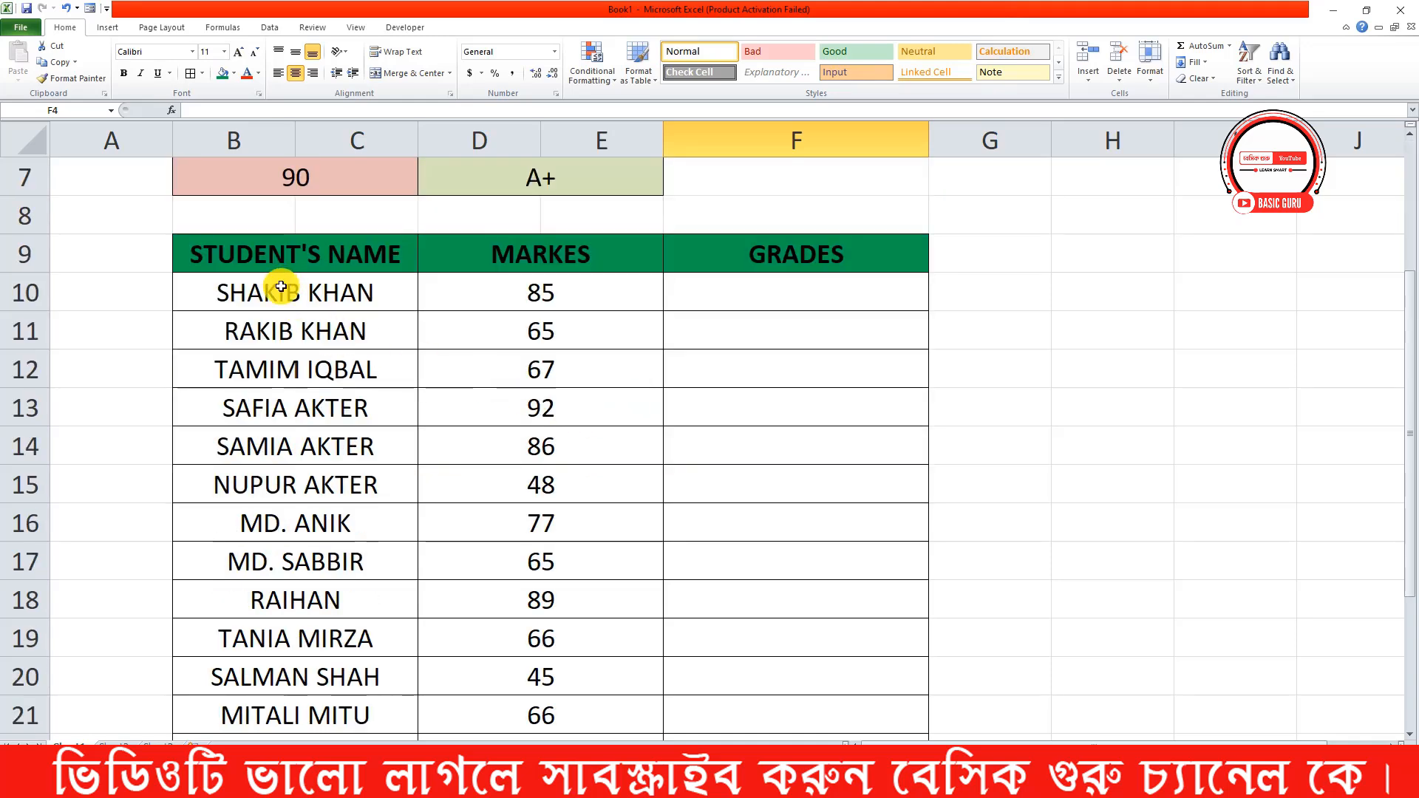
{"action": "scroll", "coordinate": [281, 286], "scroll_direction": "down", "scroll_amount": 1}
{"action": "left_click_drag", "start_coordinate": [281, 222], "coordinate": [295, 639]}
{"action": "scroll", "coordinate": [349, 624], "scroll_direction": "up", "scroll_amount": 3}
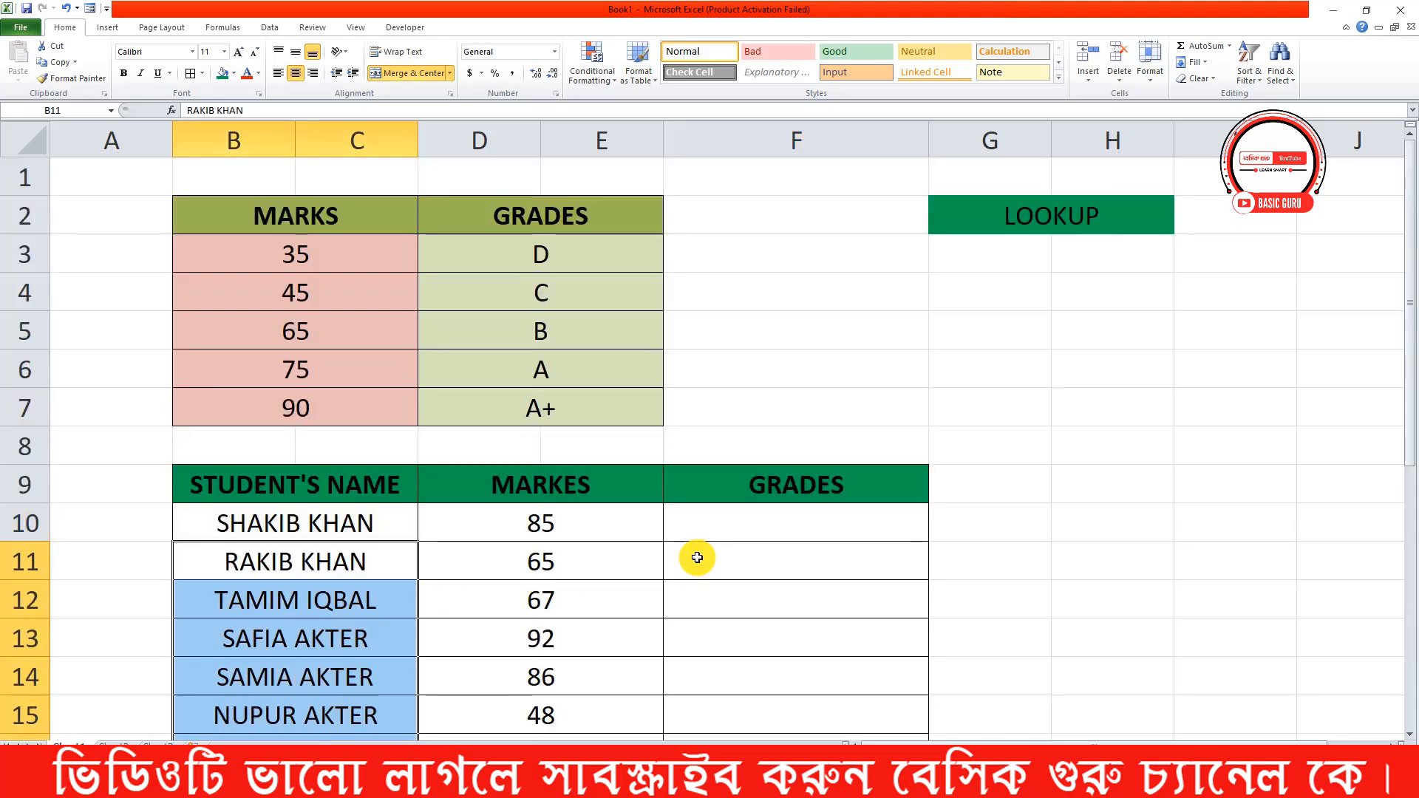
{"action": "left_click", "coordinate": [589, 485]}
{"action": "left_click", "coordinate": [856, 497]}
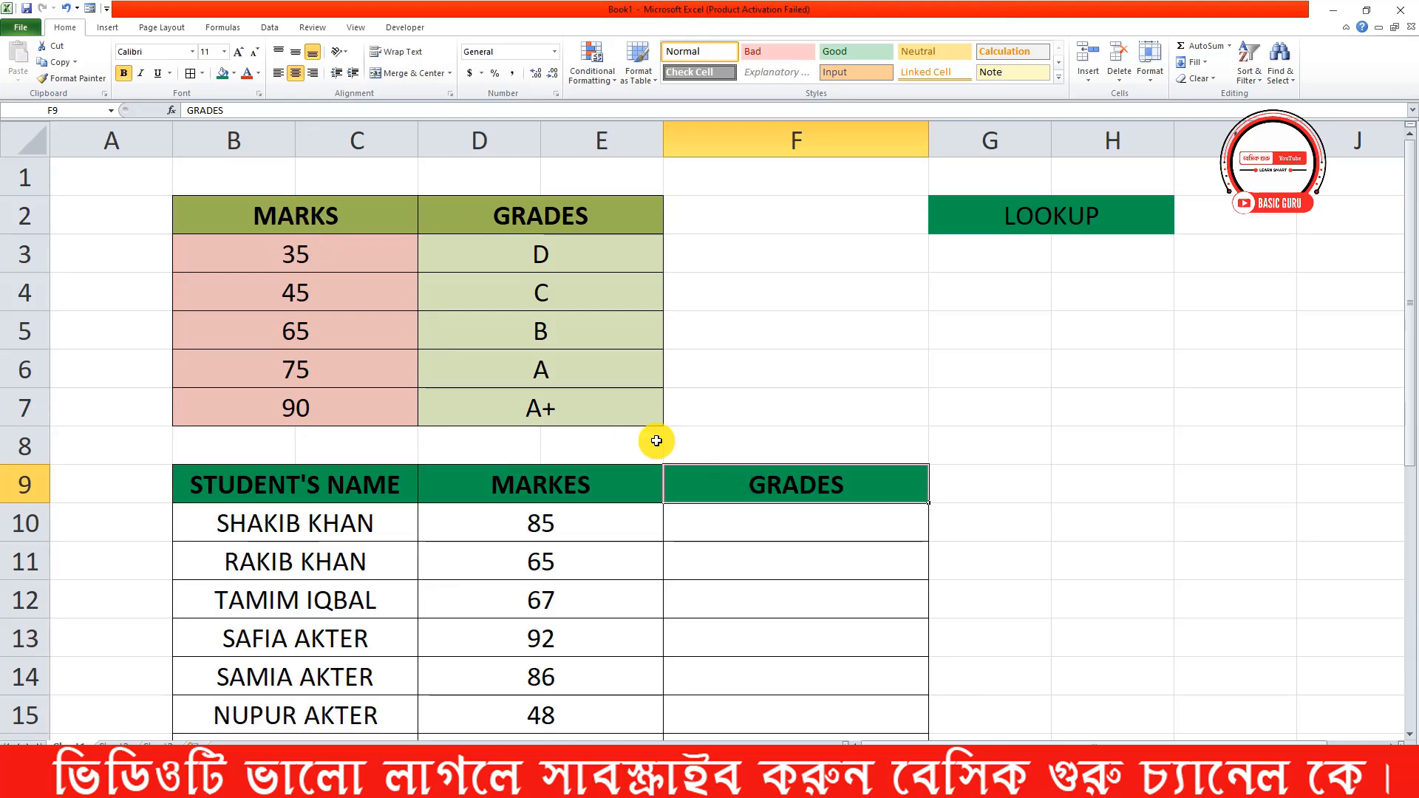
Go through the grading scale in B3:E7 row by row, matching each mark with its grade
{"action": "left_click_drag", "start_coordinate": [318, 247], "coordinate": [333, 402]}
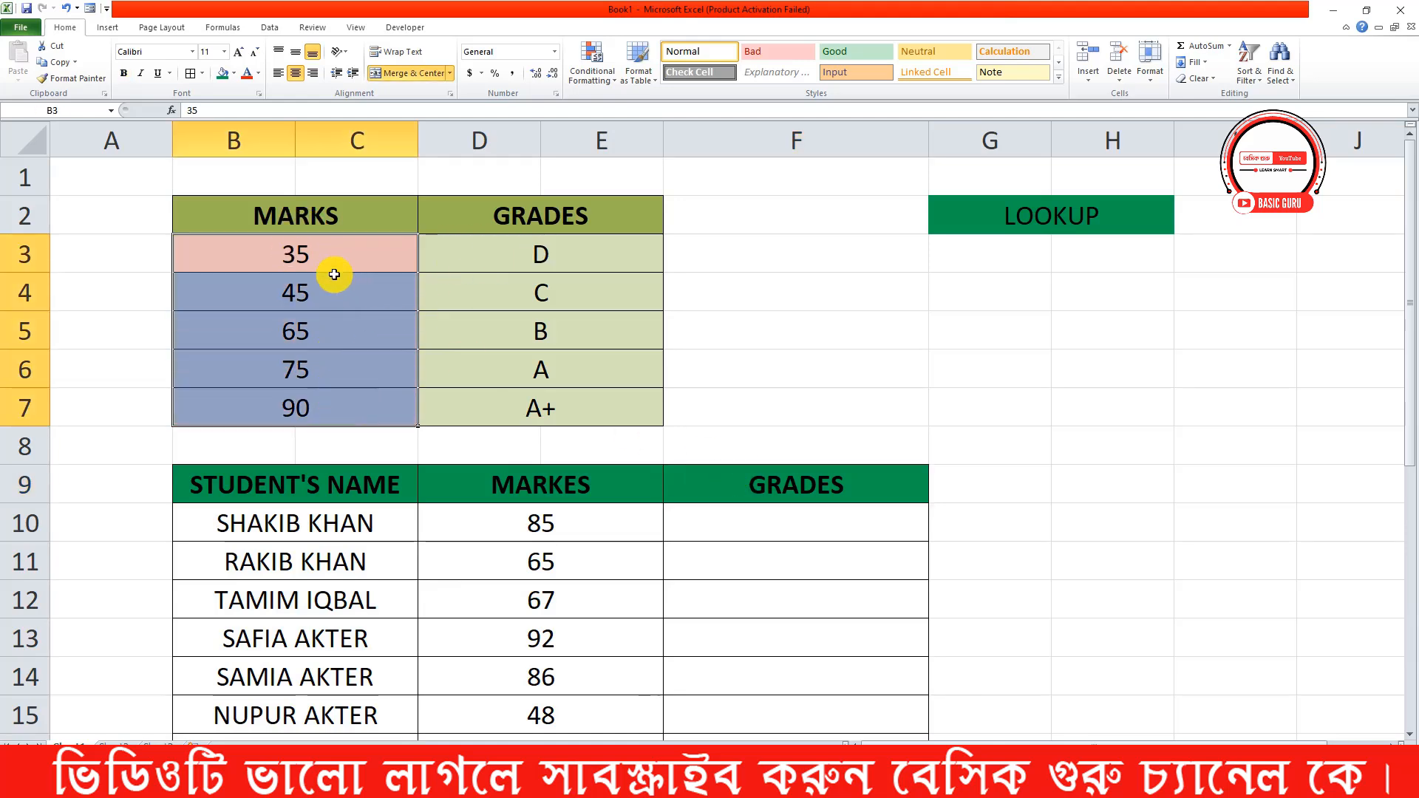
{"action": "left_click", "coordinate": [361, 257]}
{"action": "left_click", "coordinate": [530, 262]}
{"action": "left_click", "coordinate": [351, 301]}
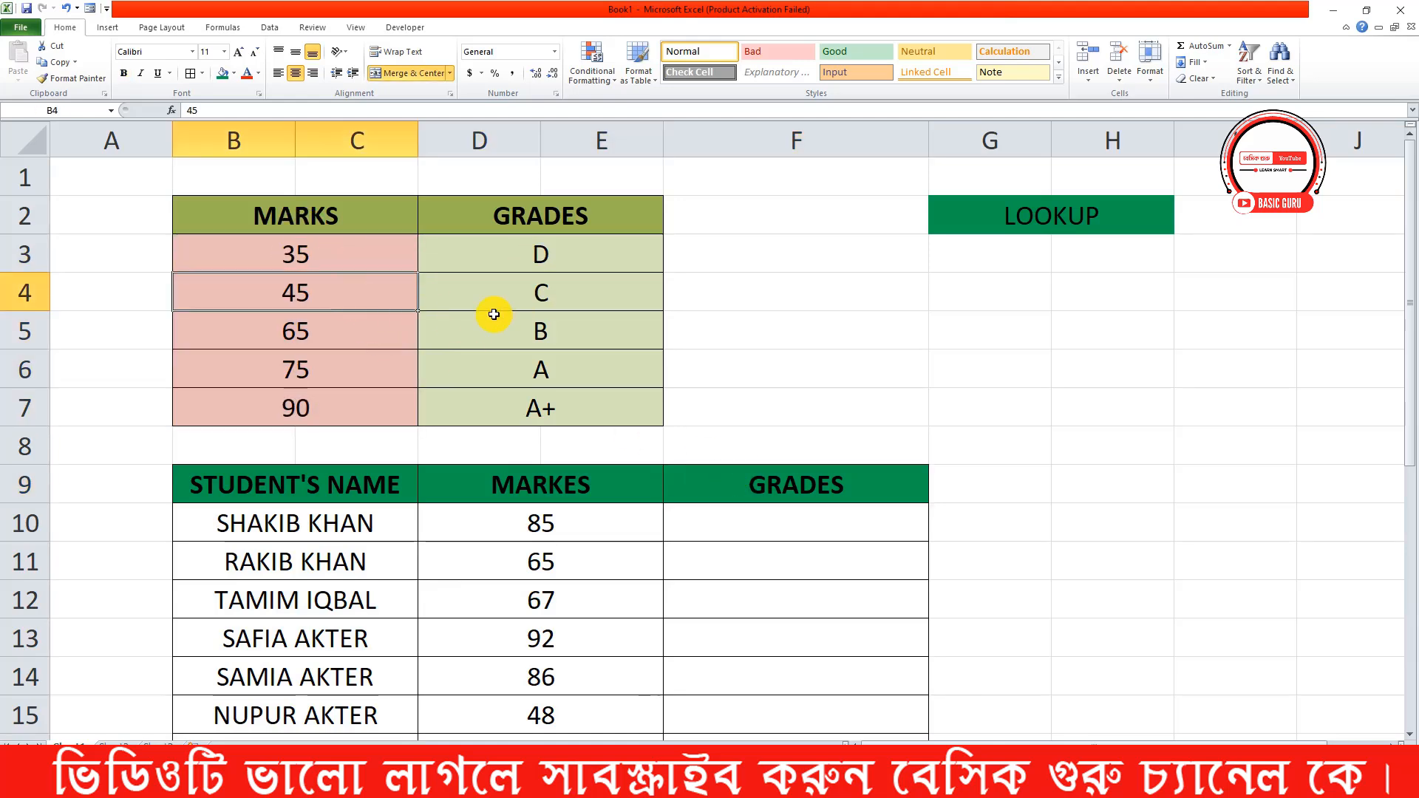
{"action": "left_click", "coordinate": [397, 342]}
{"action": "left_click", "coordinate": [556, 344]}
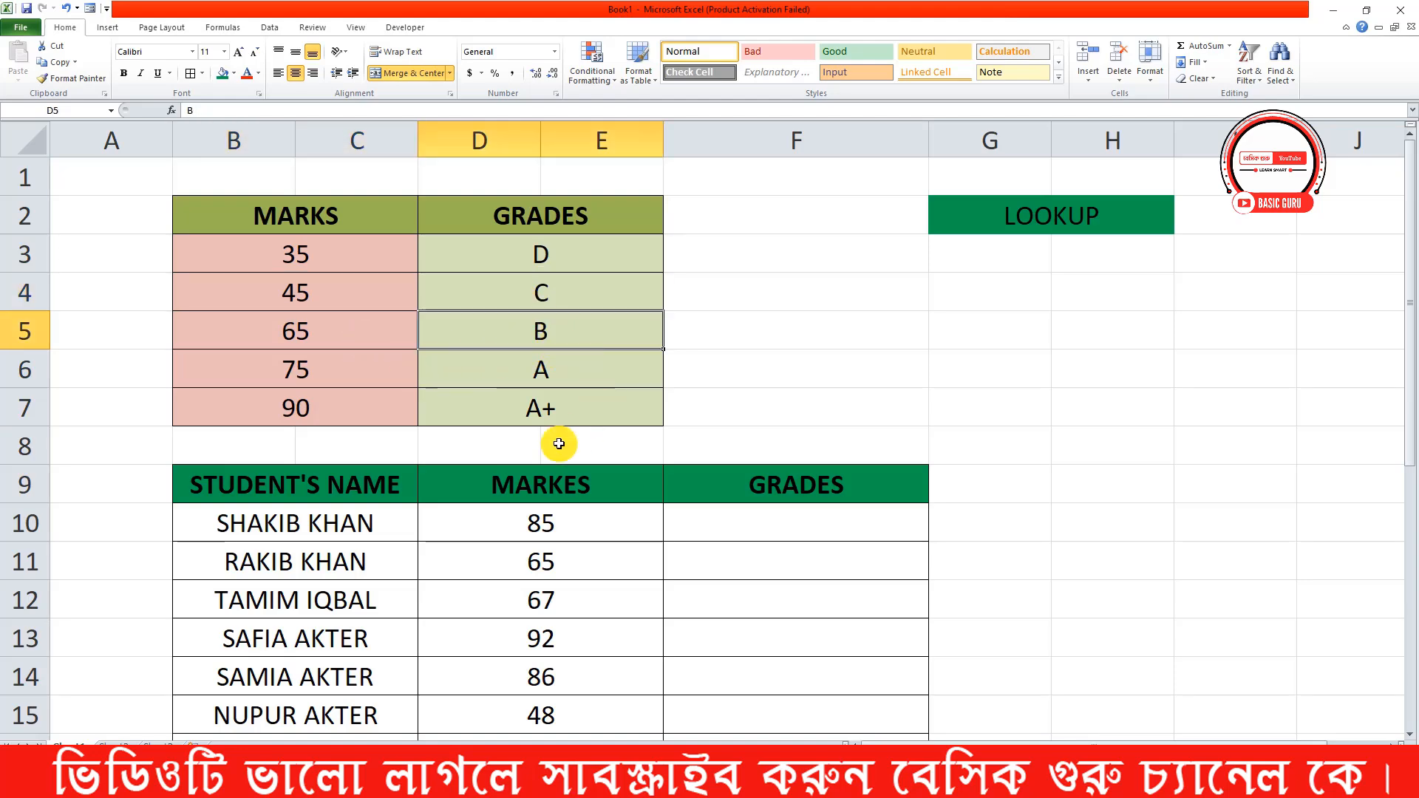
{"action": "left_click", "coordinate": [340, 368]}
{"action": "left_click", "coordinate": [580, 375]}
{"action": "left_click", "coordinate": [355, 405]}
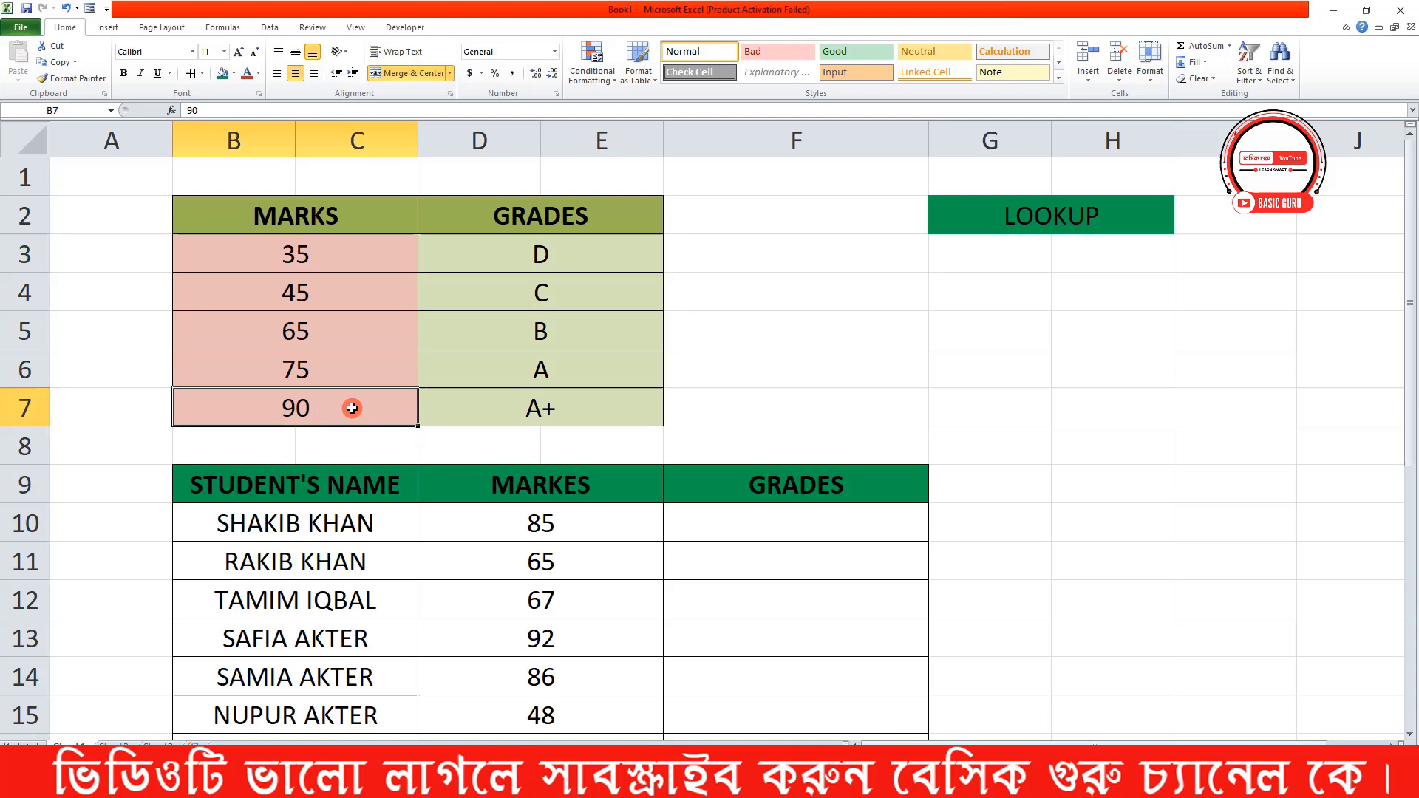
{"action": "left_click", "coordinate": [621, 412]}
Review the students' marks in the MARKES column from D10 downward
{"action": "scroll", "coordinate": [718, 442], "scroll_direction": "down", "scroll_amount": 2}
{"action": "left_click_drag", "start_coordinate": [587, 314], "coordinate": [586, 644]}
{"action": "scroll", "coordinate": [585, 603], "scroll_direction": "down", "scroll_amount": 4}
{"action": "scroll", "coordinate": [584, 603], "scroll_direction": "up", "scroll_amount": 6}
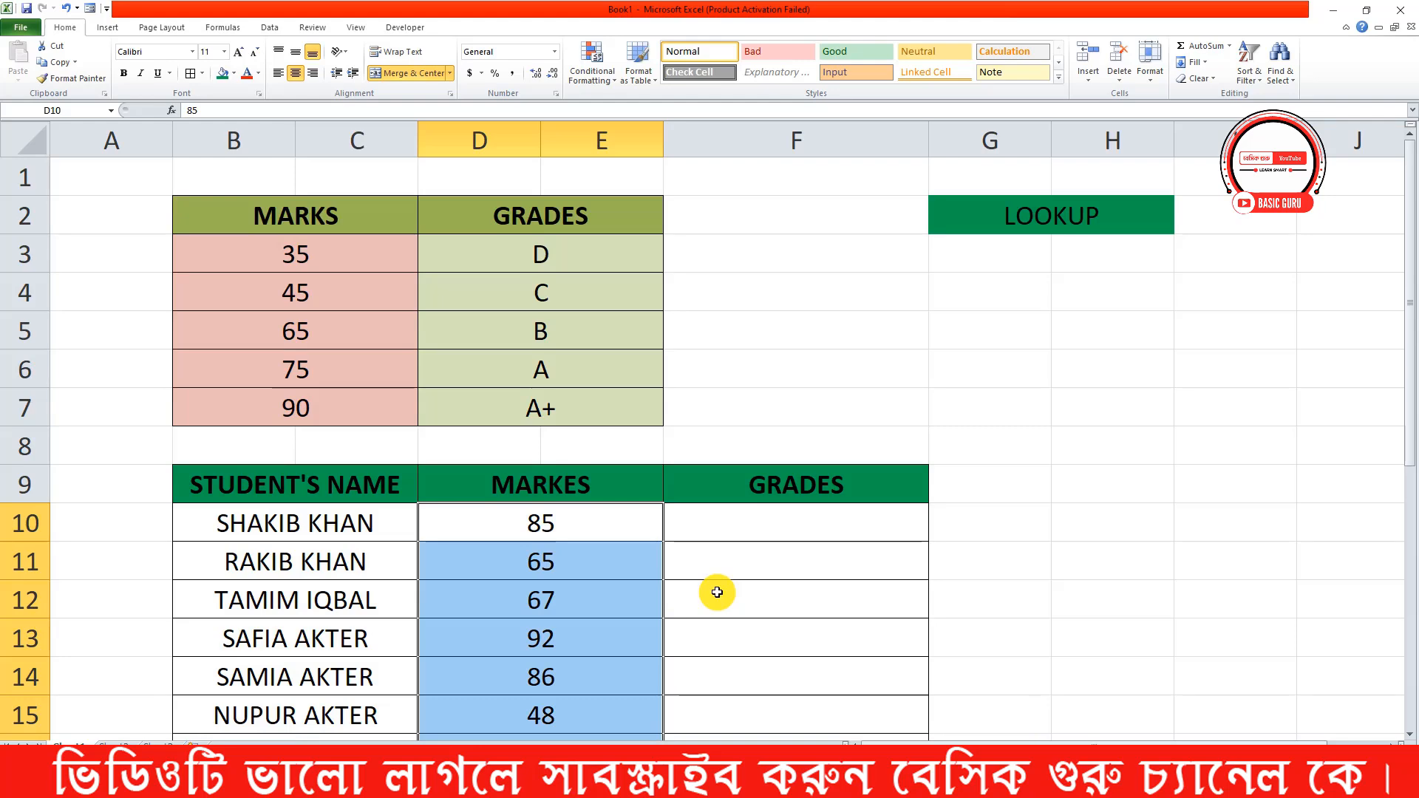
{"action": "scroll", "coordinate": [739, 592], "scroll_direction": "down", "scroll_amount": 1}
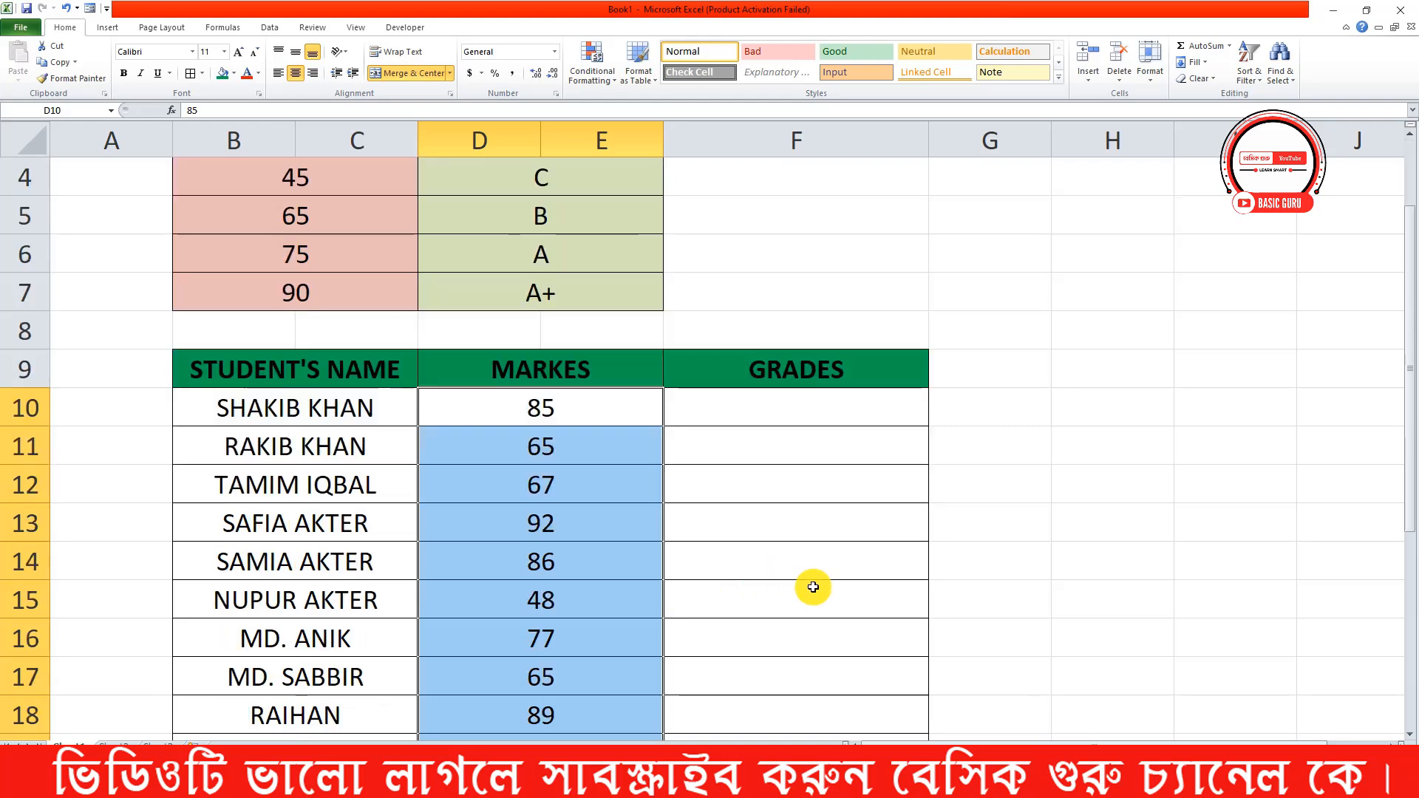
Start a LOOKUP formula in cell F10 with the first student's mark in D10 as the lookup value
{"action": "left_click", "coordinate": [824, 410]}
{"action": "scroll", "coordinate": [828, 417], "scroll_direction": "down", "scroll_amount": 4}
{"action": "scroll", "coordinate": [832, 421], "scroll_direction": "up", "scroll_amount": 5}
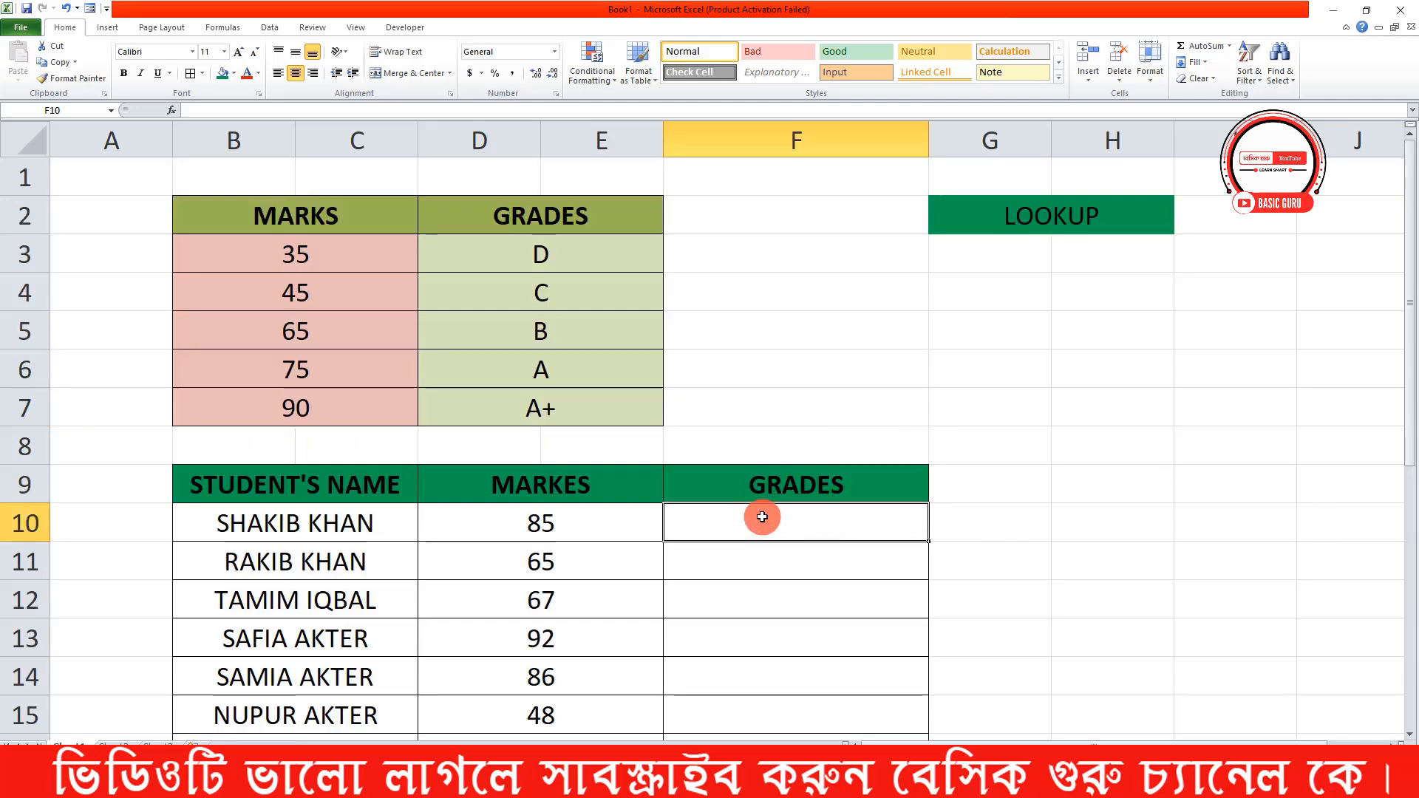
{"action": "type", "text": "="}
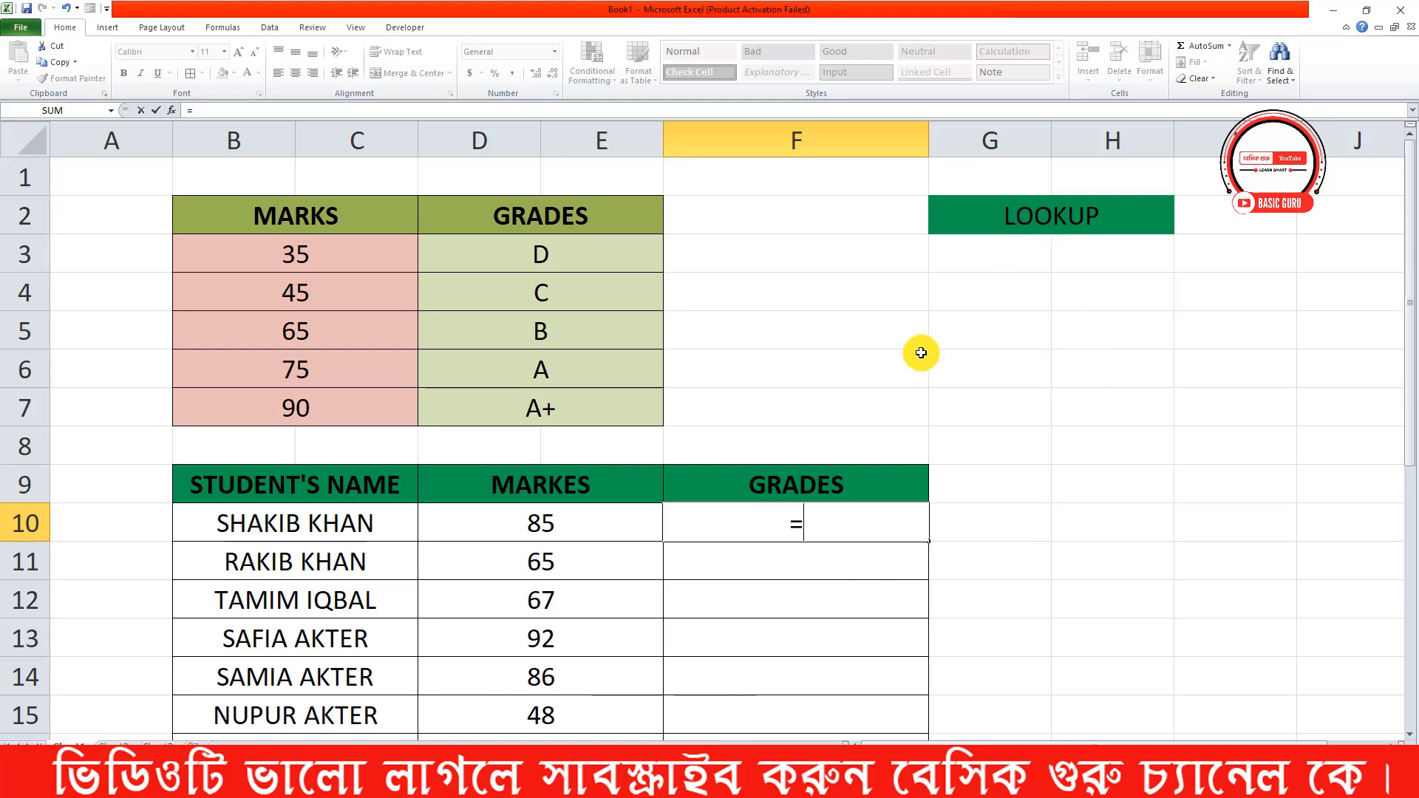
{"action": "type", "text": "L"}
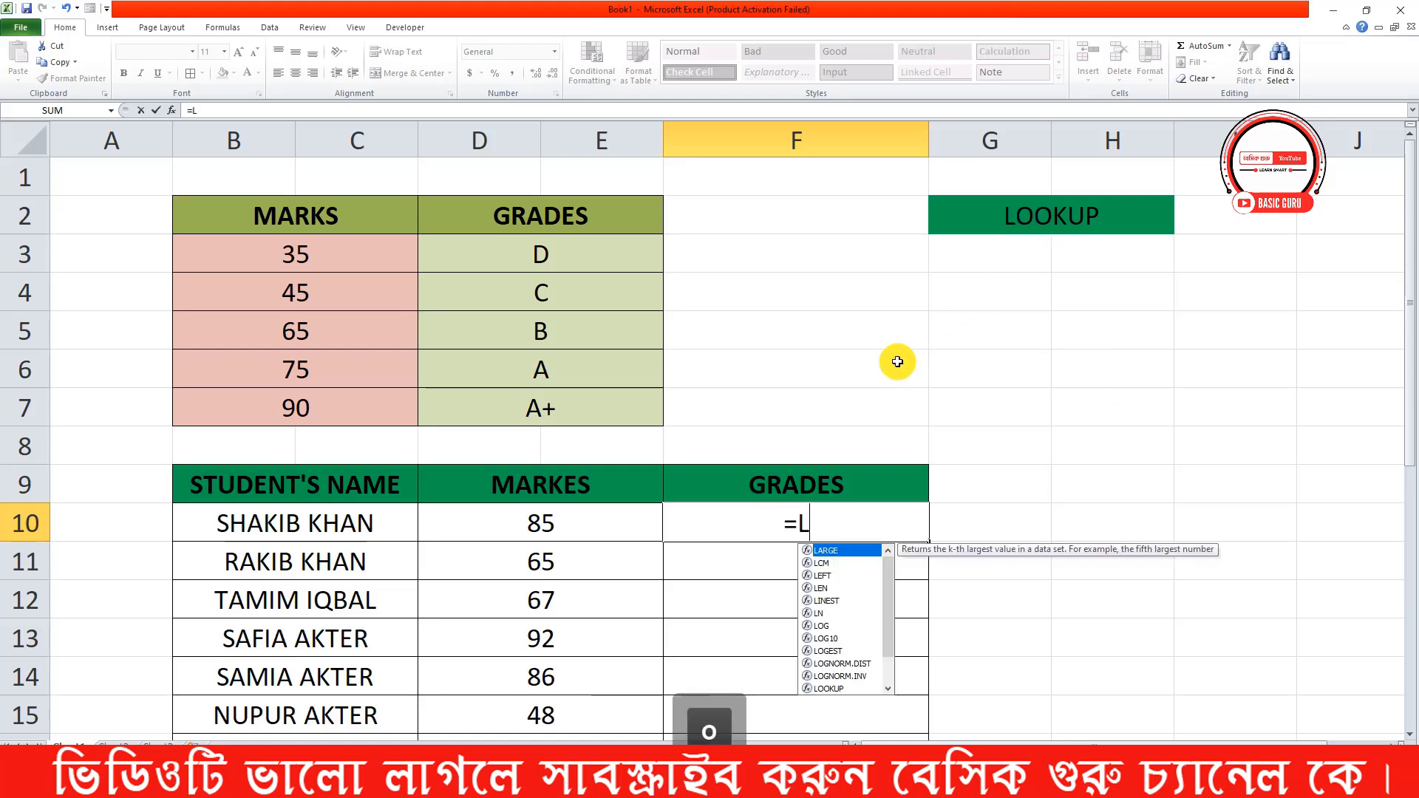
{"action": "type", "text": "OOKUP"}
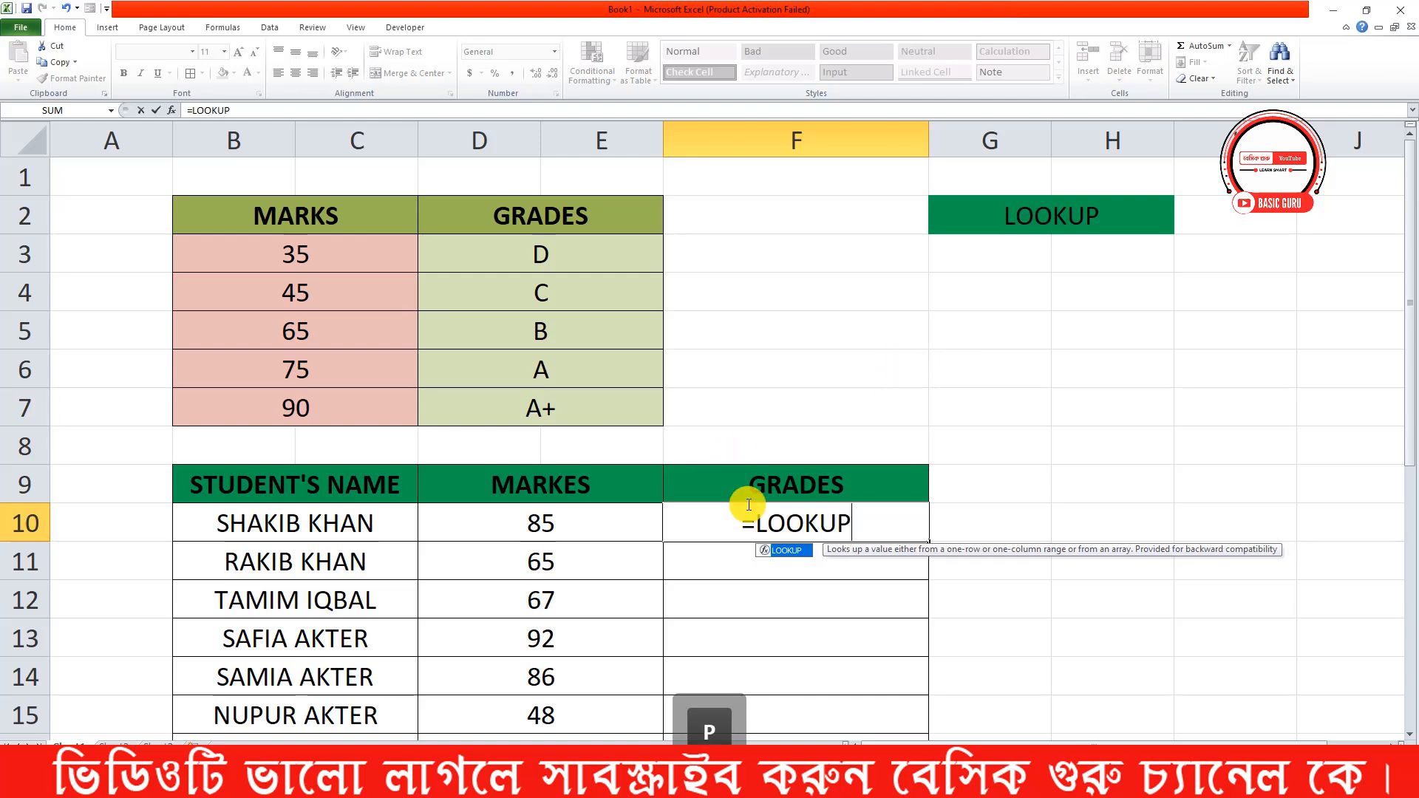
{"action": "type", "text": "("}
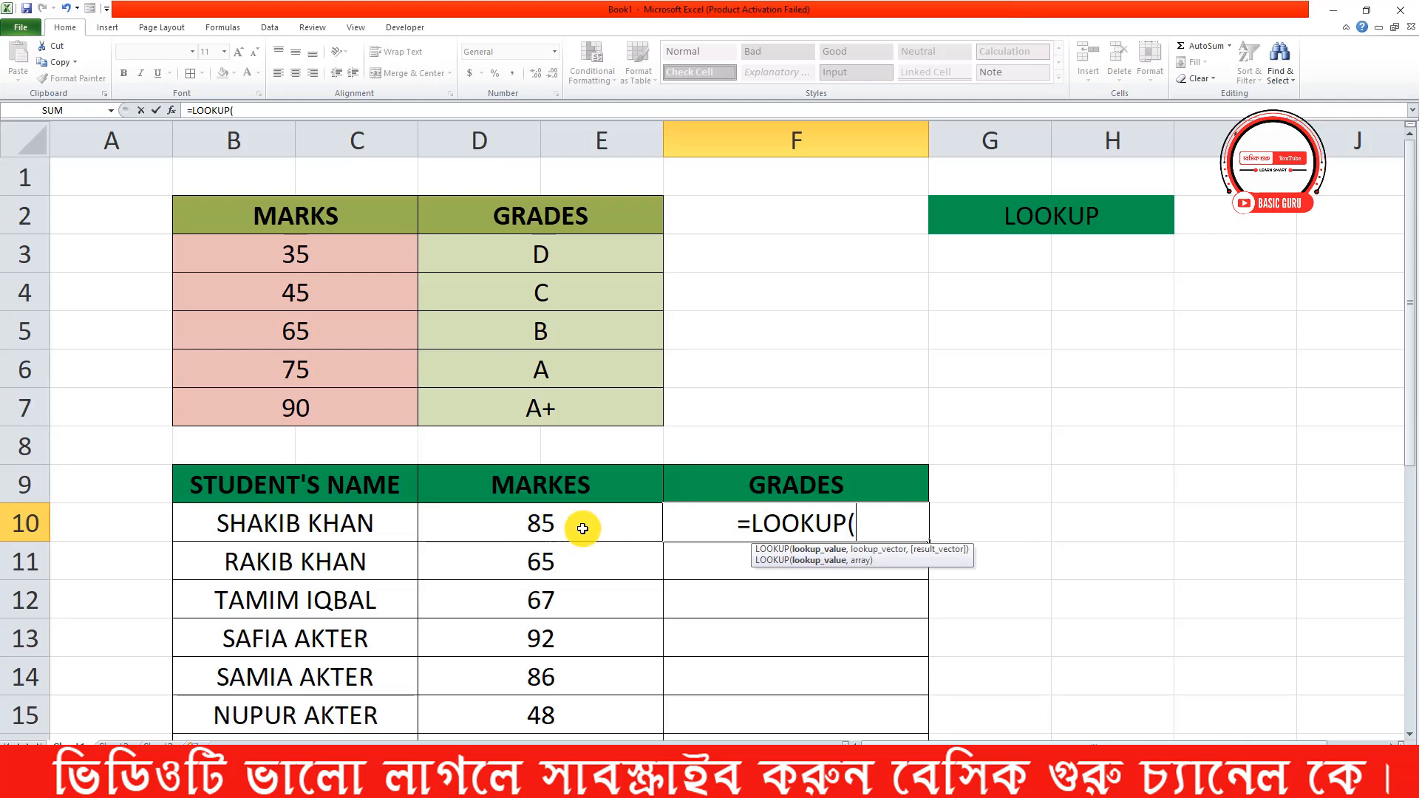
{"action": "left_click", "coordinate": [557, 528]}
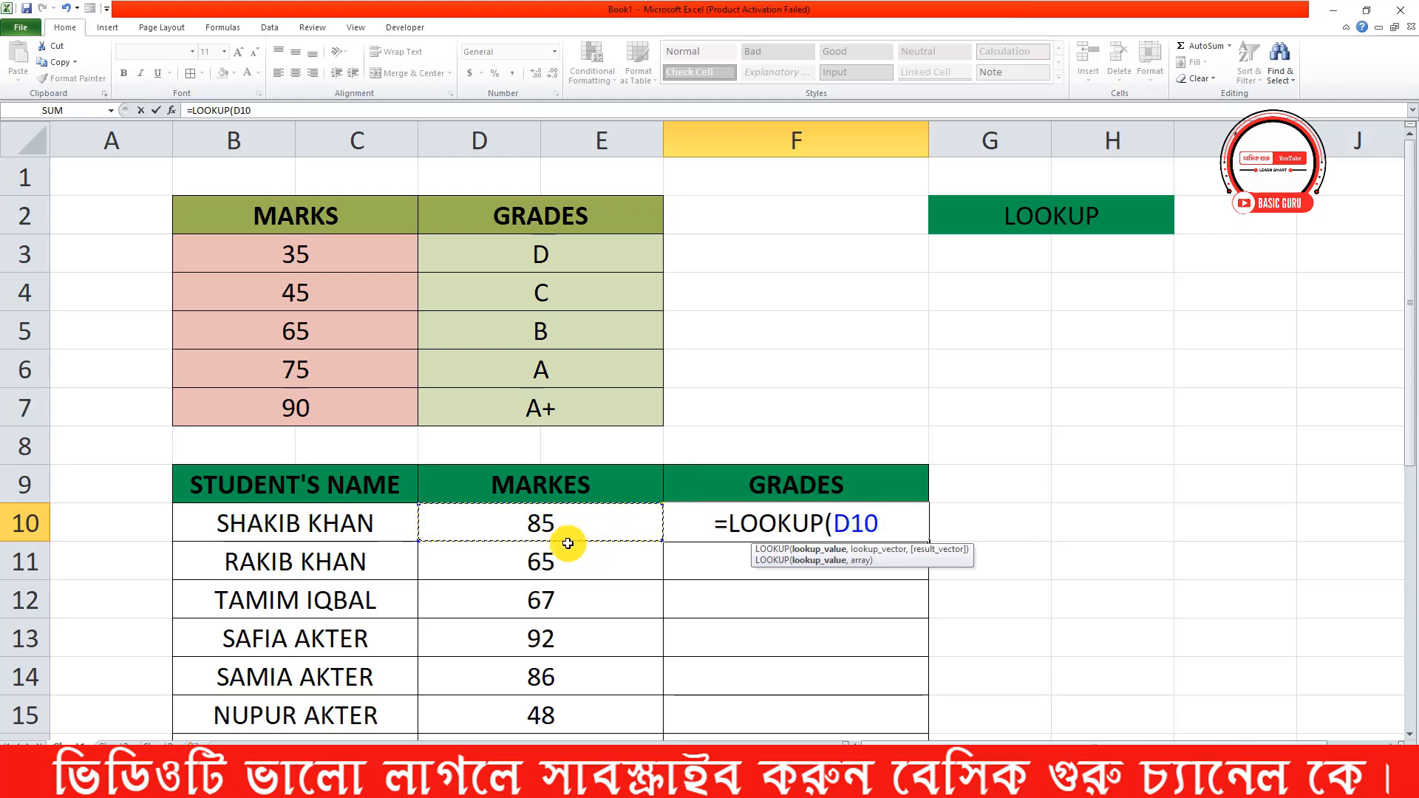
{"action": "type", "text": ","}
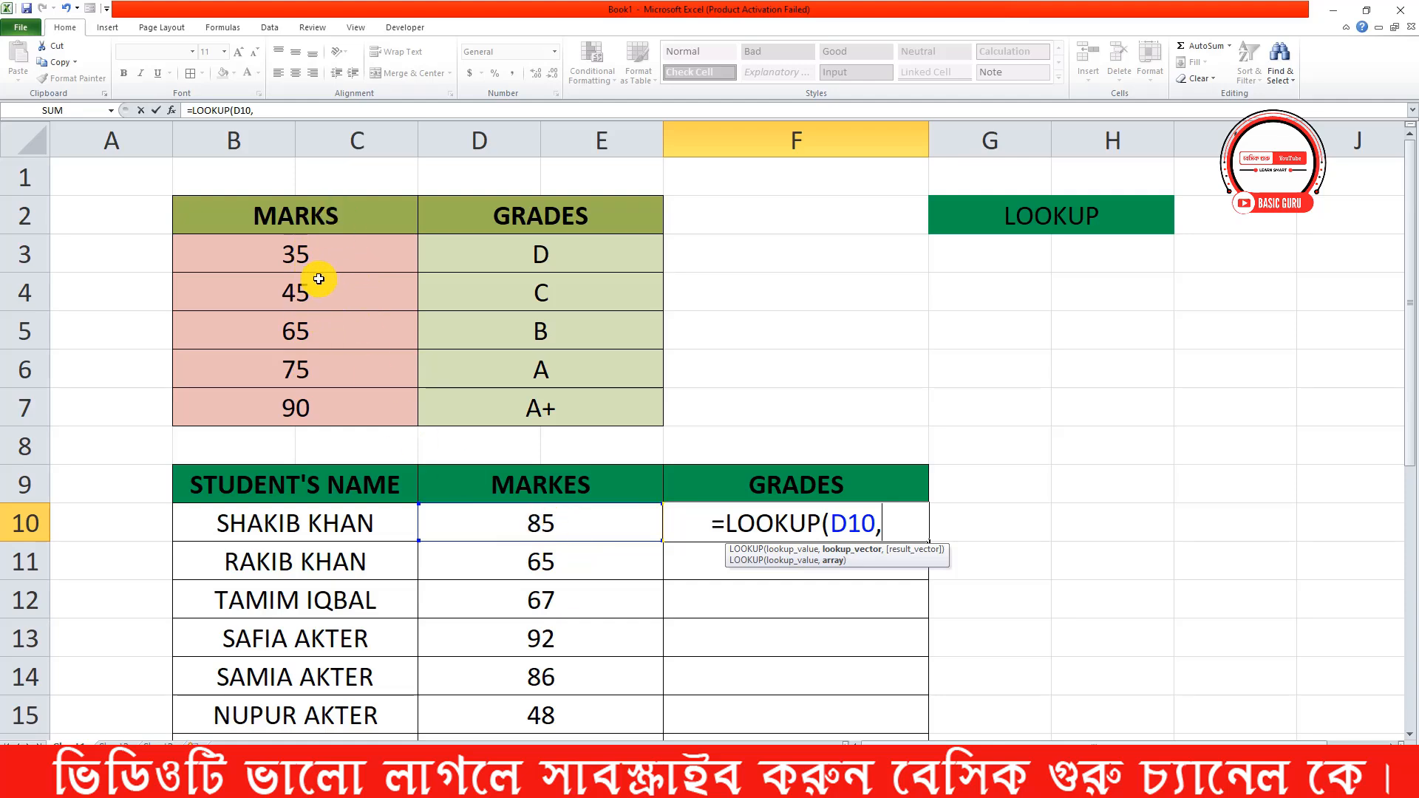
Add the grading scale's marks as the lookup vector with the absolute reference $B$3:$C$7
{"action": "left_click_drag", "start_coordinate": [302, 247], "coordinate": [399, 411]}
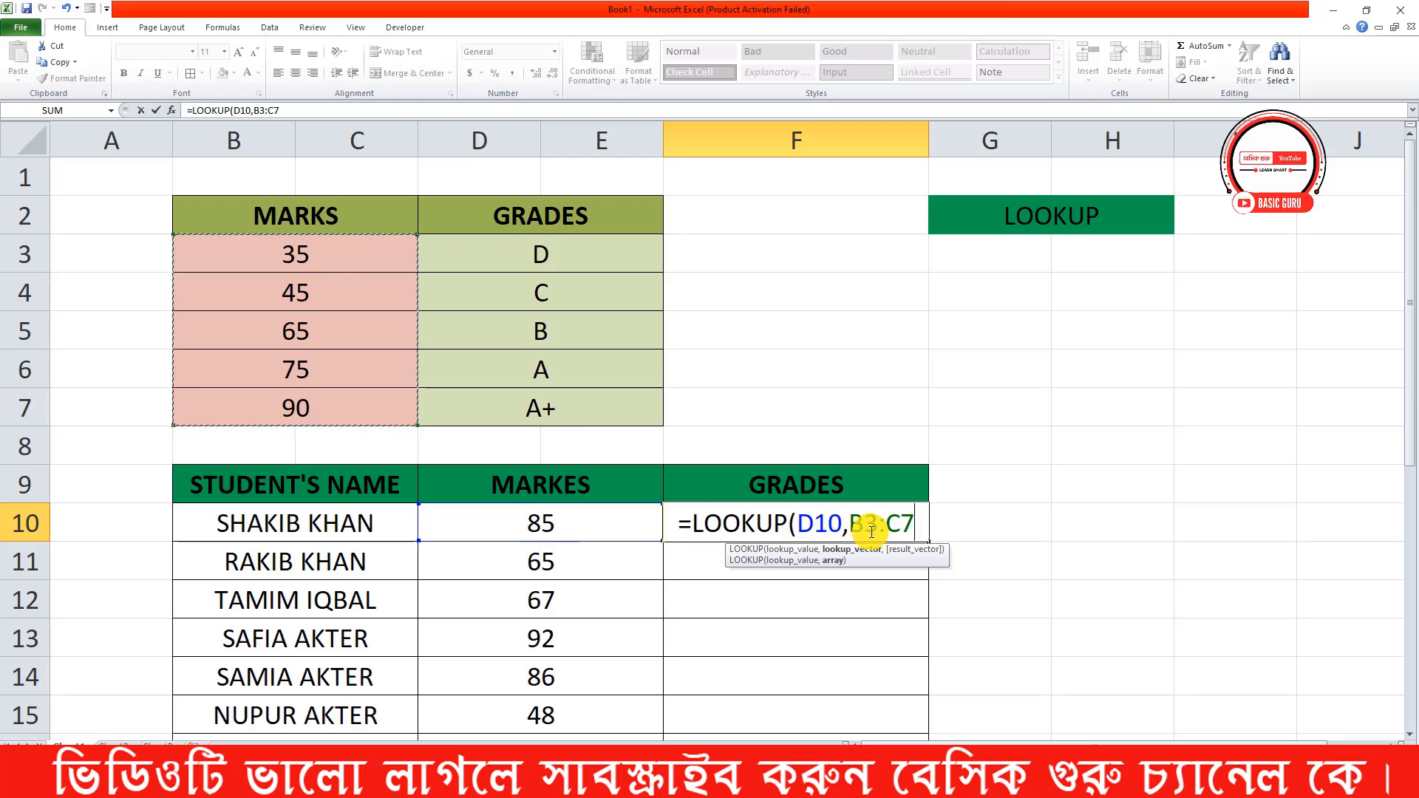
{"action": "key", "text": "F4"}
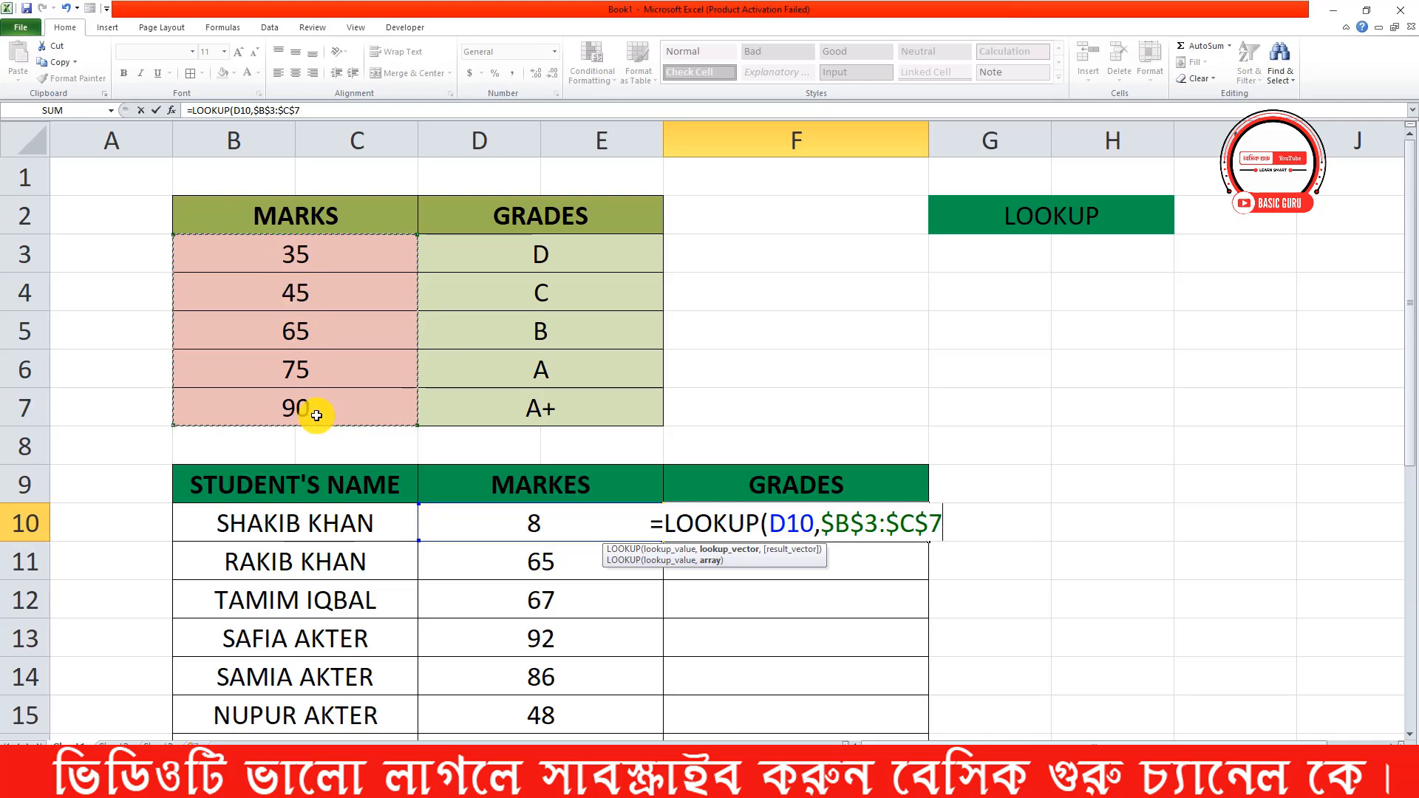
{"action": "type", "text": ","}
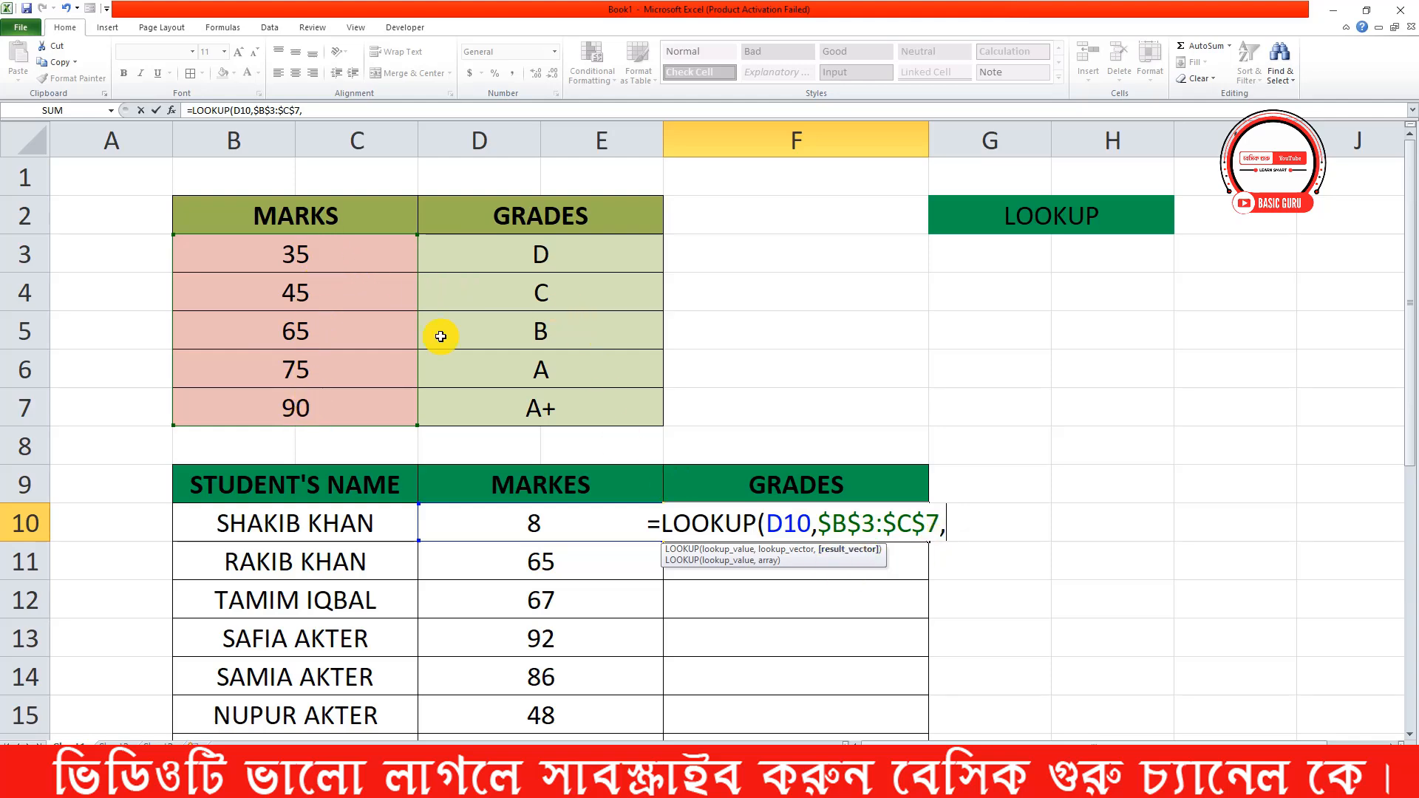
Add the grades as the absolute result vector $D$3:$E$7, and complete the F10 LOOKUP formula
{"action": "left_click_drag", "start_coordinate": [557, 249], "coordinate": [570, 393]}
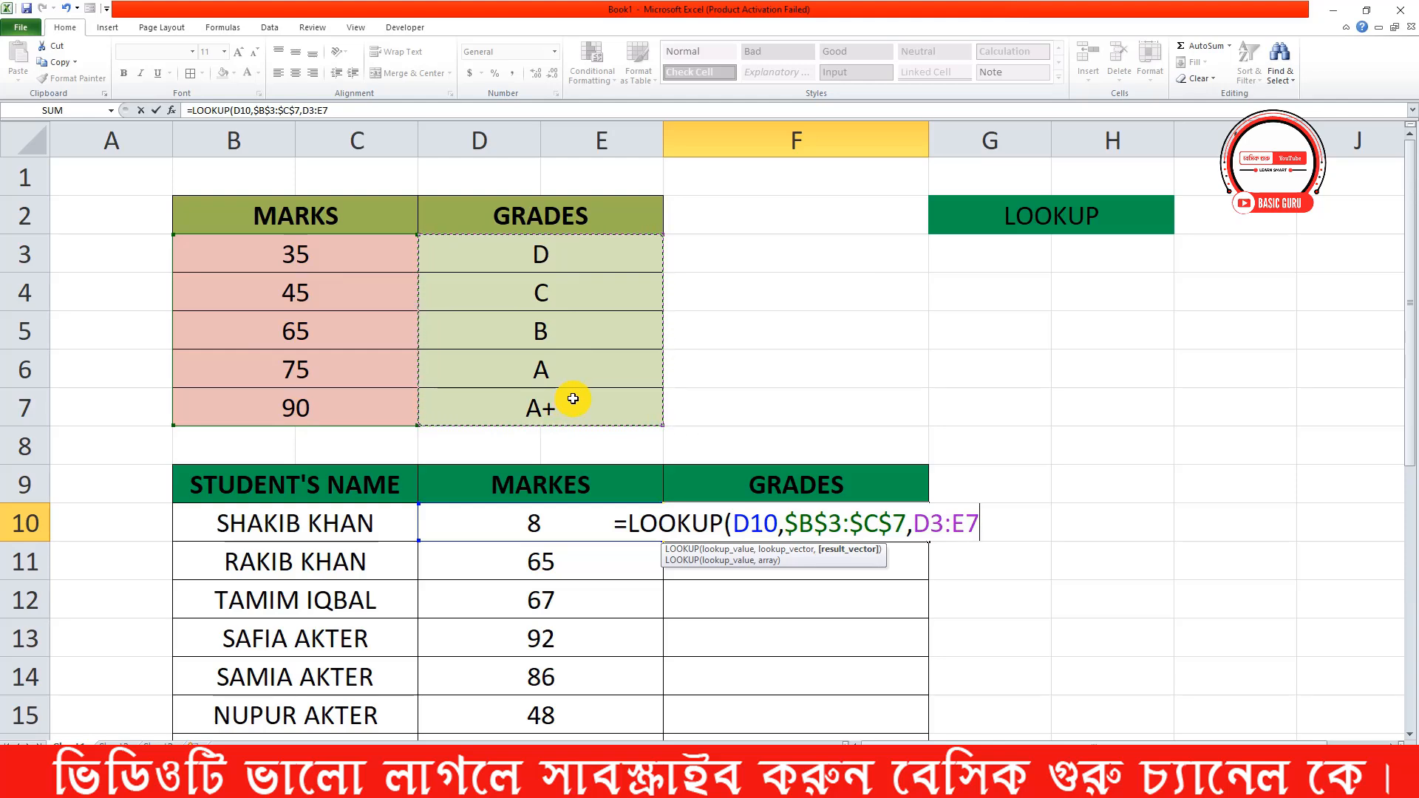
{"action": "key", "text": "F4"}
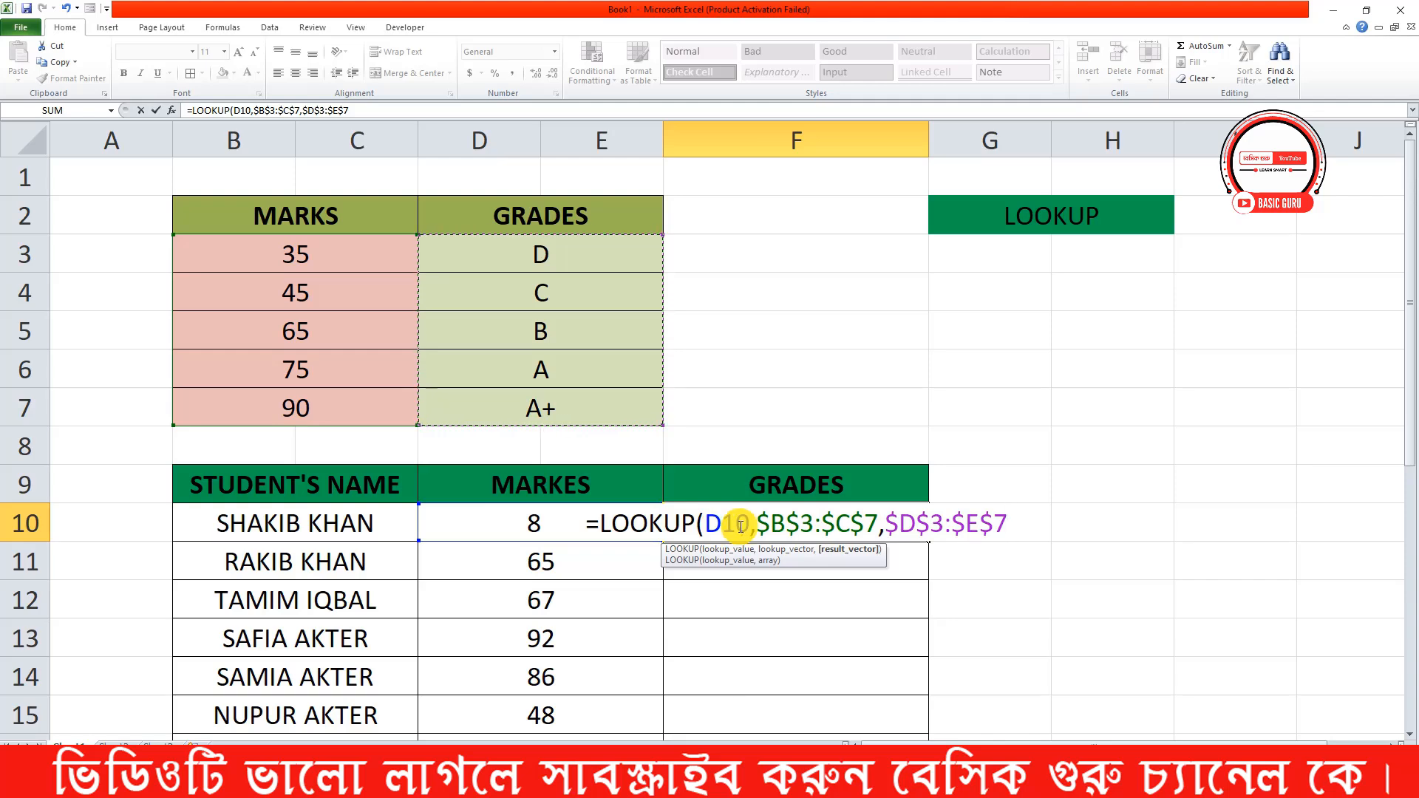
{"action": "type", "text": ","}
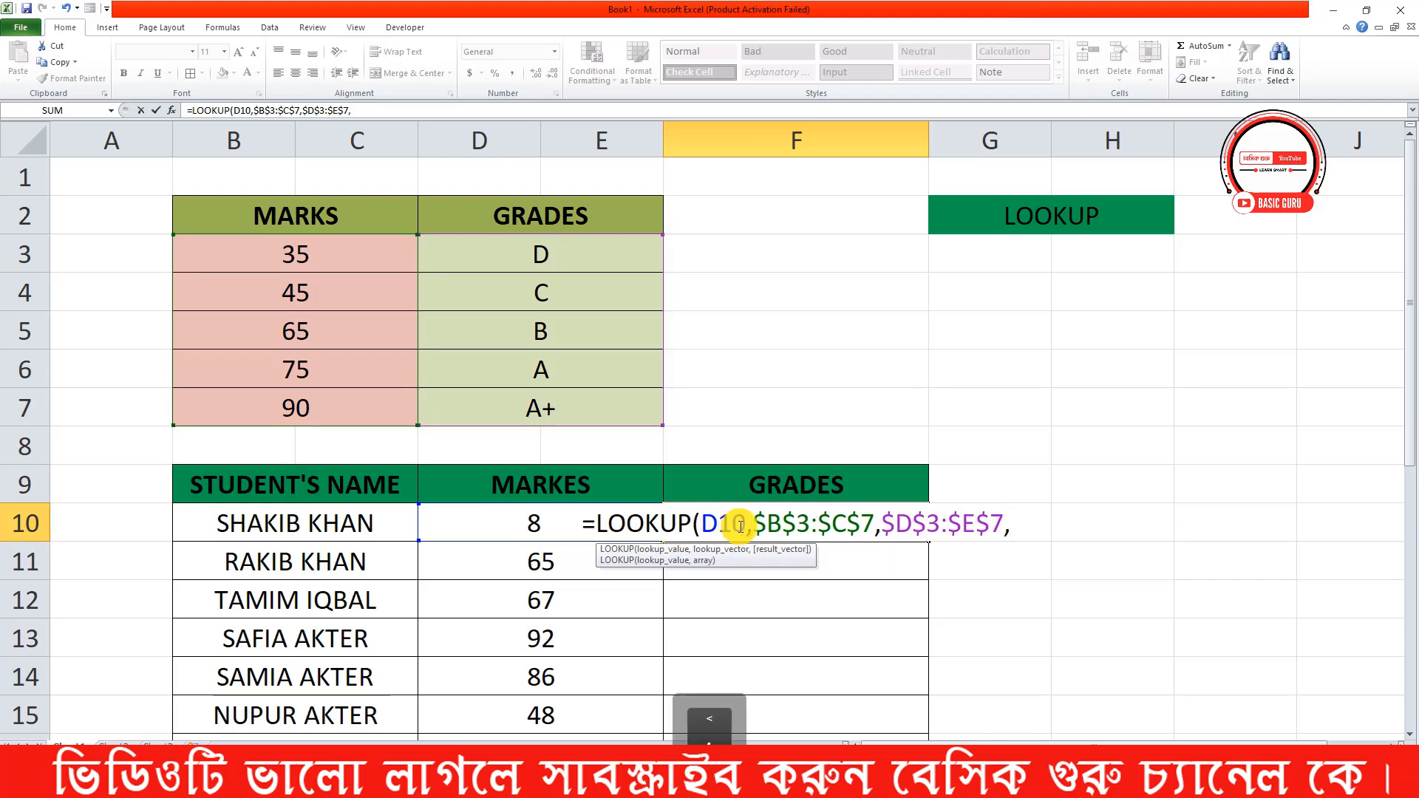
{"action": "key", "text": "BackSpace"}
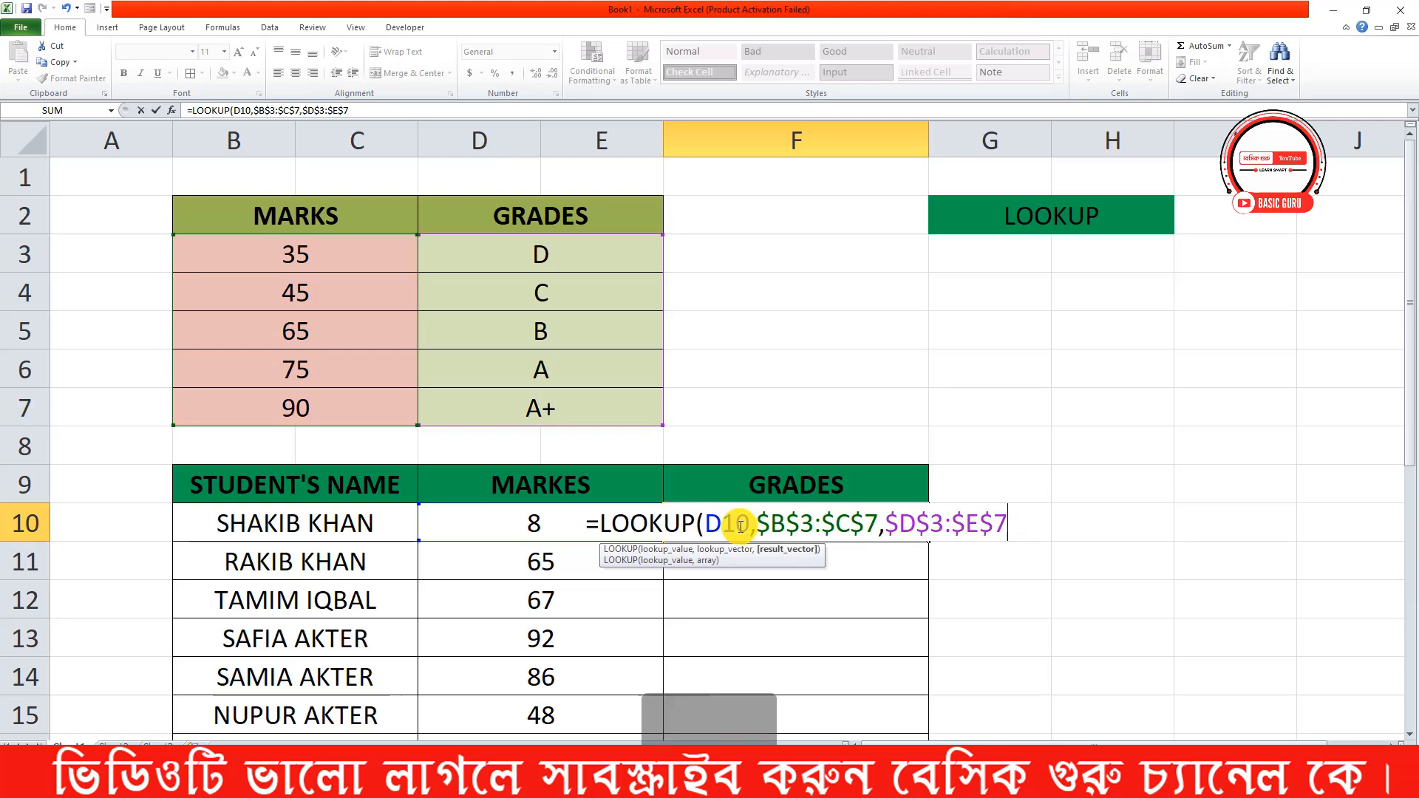
{"action": "type", "text": ")"}
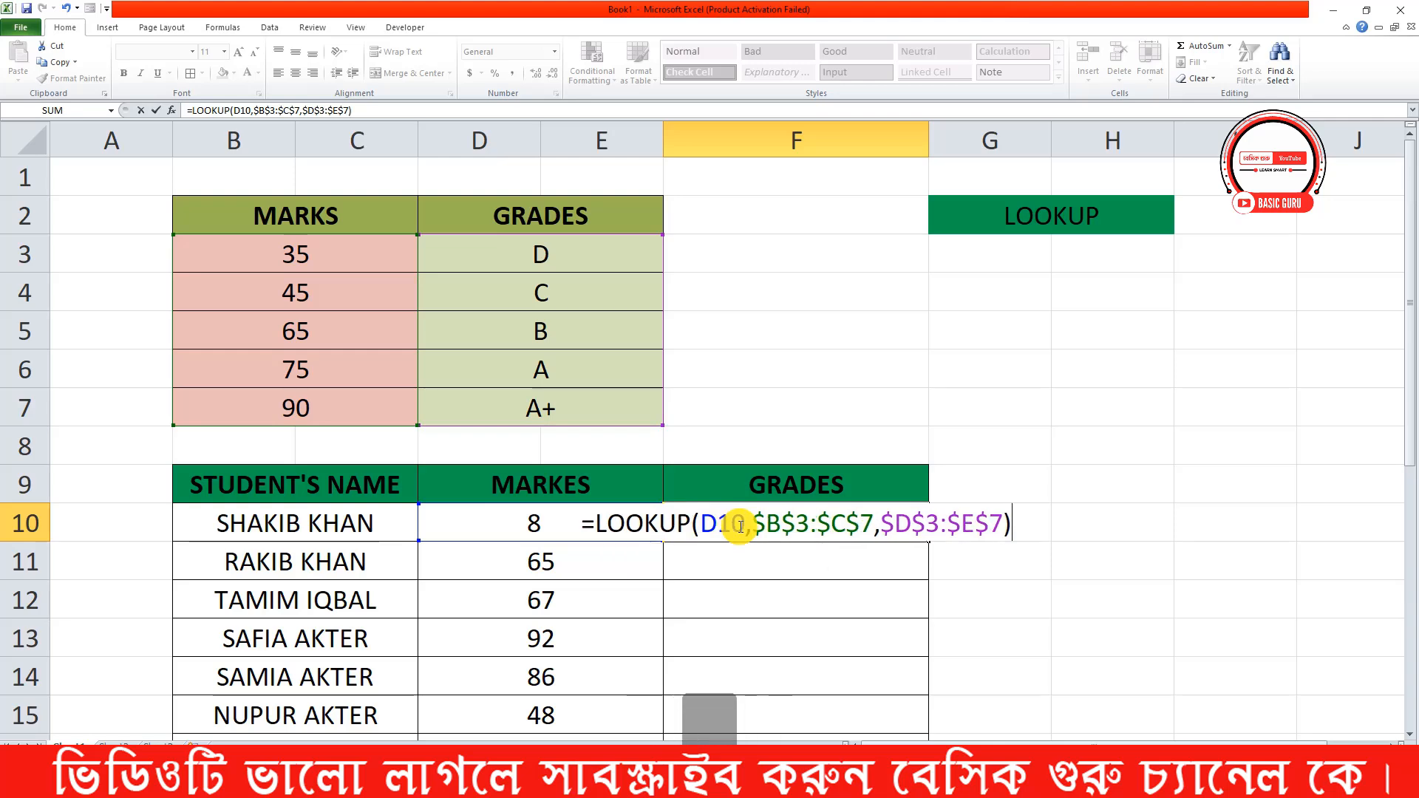
{"action": "key", "text": "Return"}
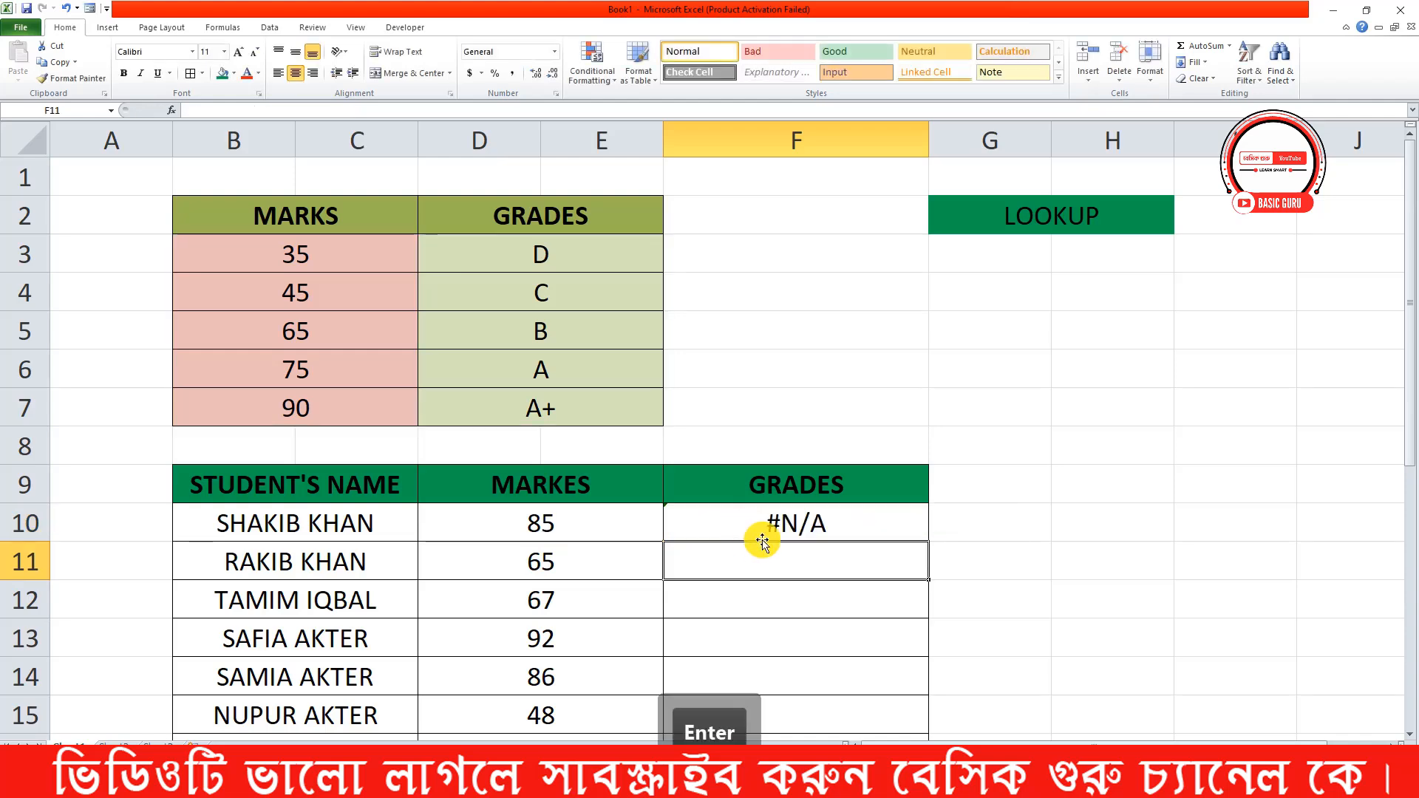
Inspect the LOOKUP formula in F10 and check the students' marks from D10 downward
{"action": "left_click", "coordinate": [847, 522]}
{"action": "double_click", "coordinate": [851, 523]}
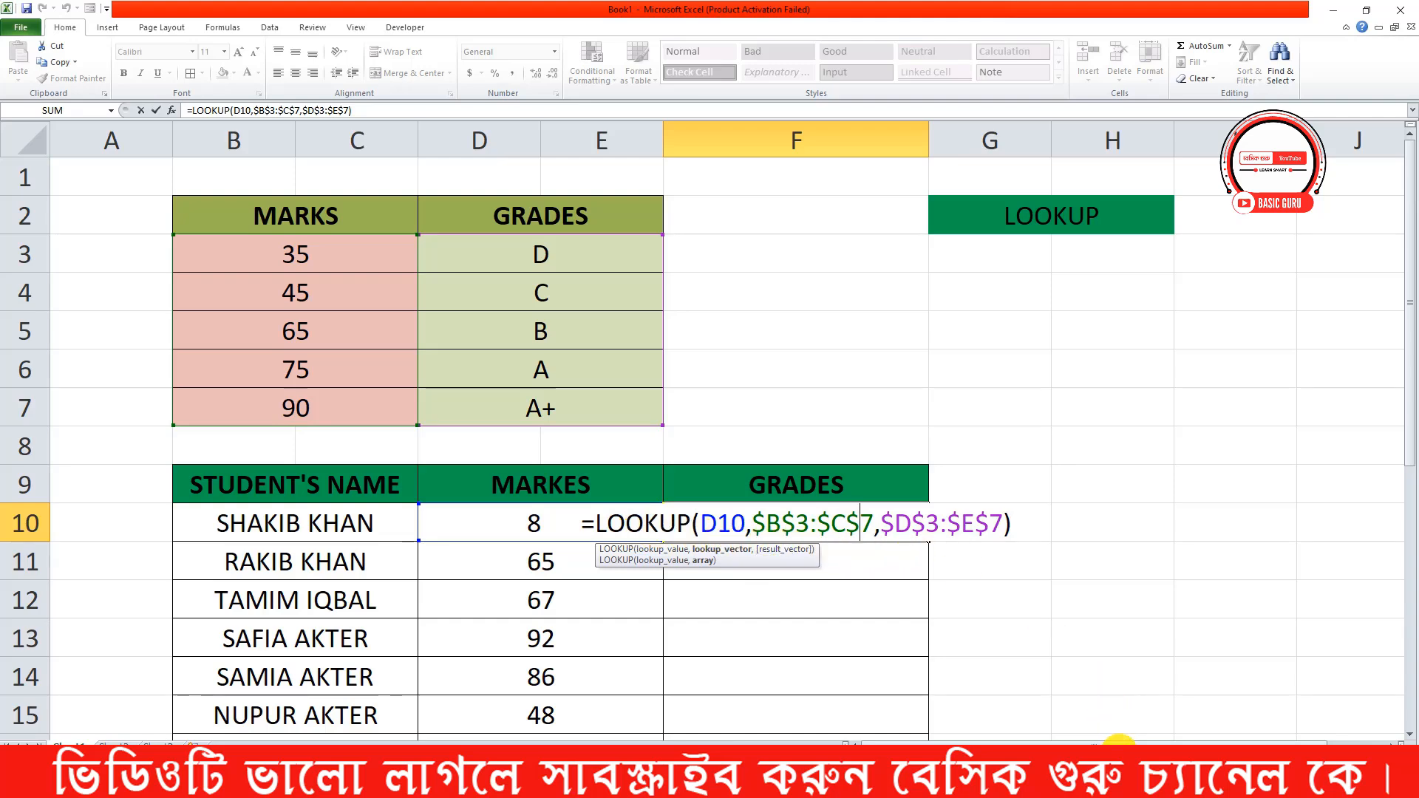
{"action": "key", "text": "Return"}
{"action": "scroll", "coordinate": [770, 548], "scroll_direction": "down", "scroll_amount": 1}
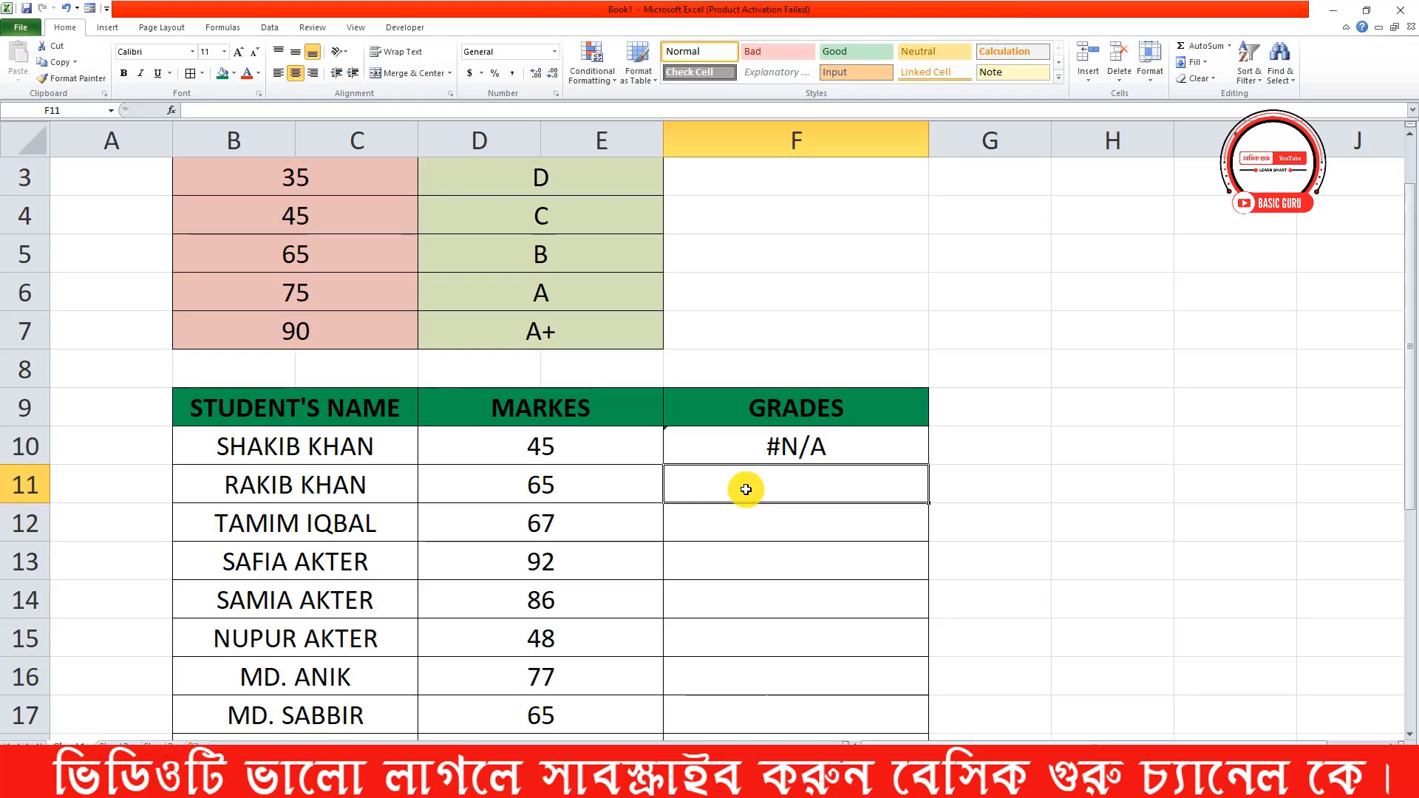
{"action": "left_click", "coordinate": [551, 447]}
{"action": "scroll", "coordinate": [551, 447], "scroll_direction": "down", "scroll_amount": 1}
{"action": "left_click", "coordinate": [562, 370]}
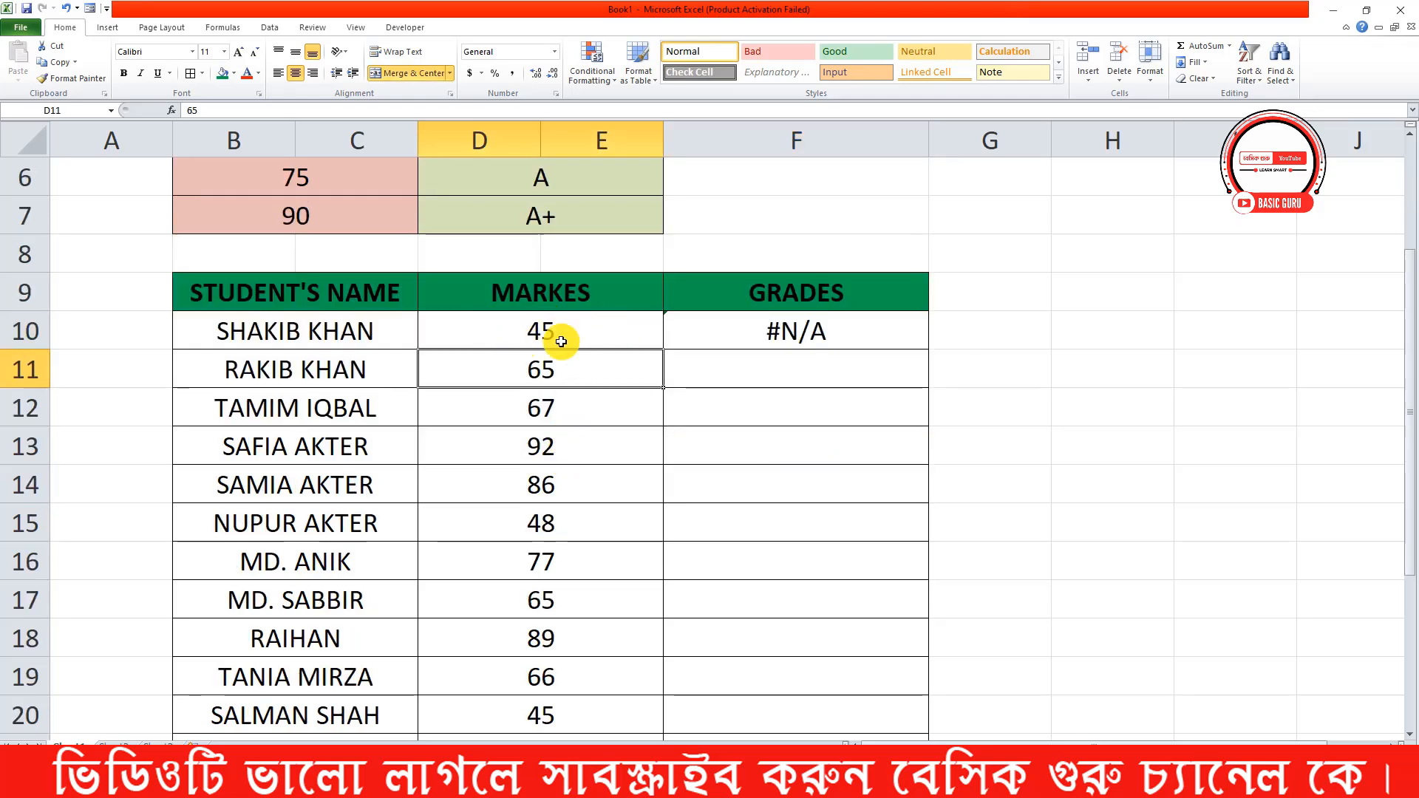
{"action": "left_click", "coordinate": [450, 340]}
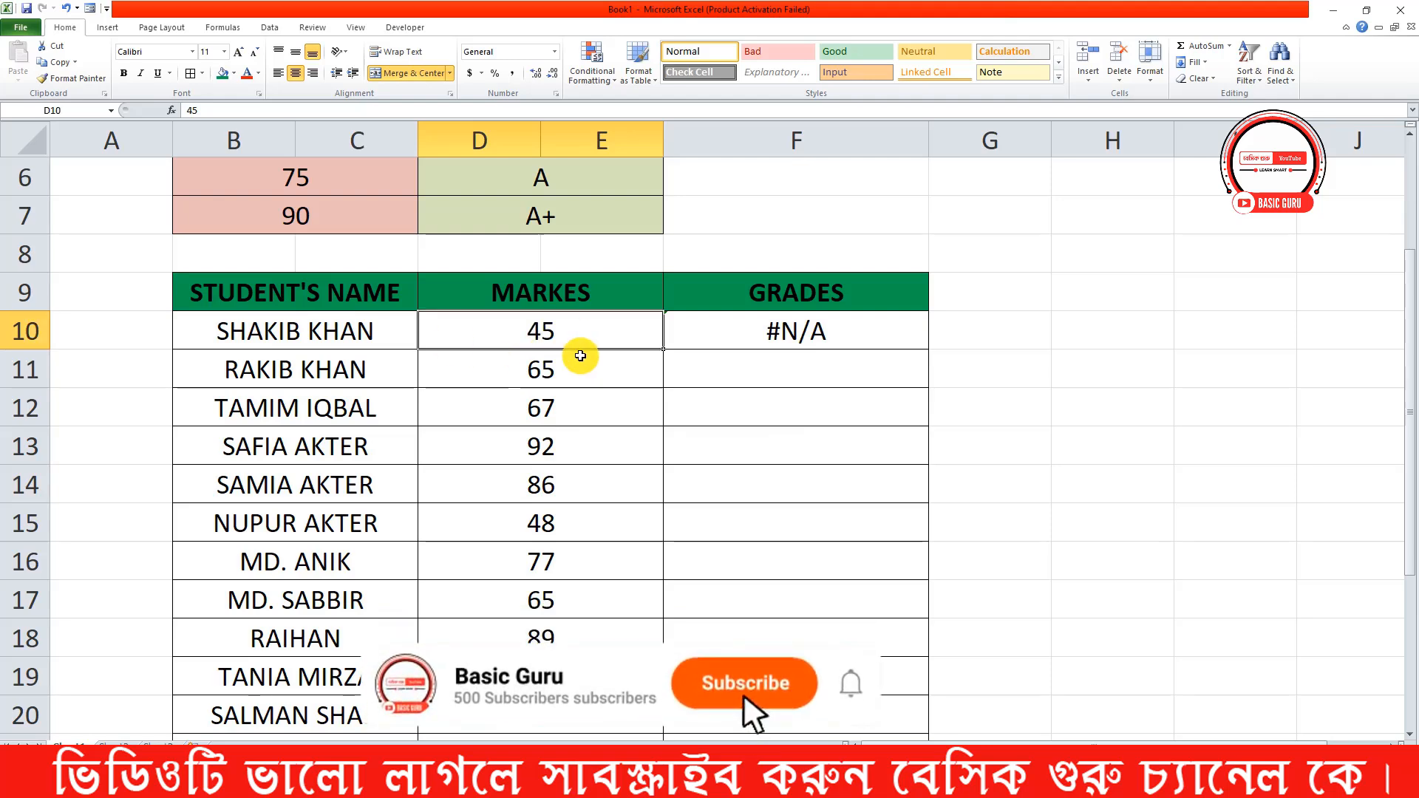
{"action": "scroll", "coordinate": [570, 355], "scroll_direction": "down", "scroll_amount": 4}
{"action": "scroll", "coordinate": [577, 434], "scroll_direction": "up", "scroll_amount": 4}
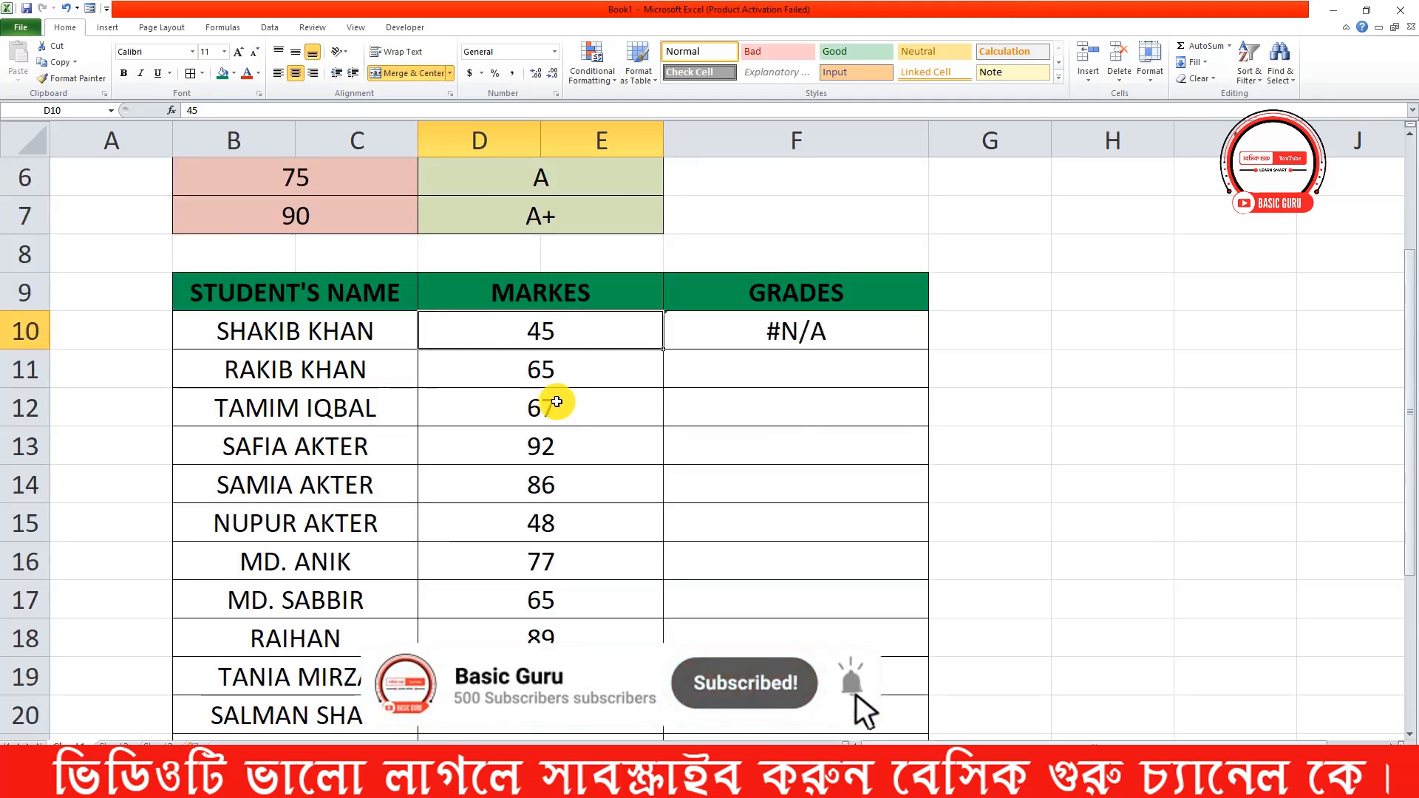
Unmerge the students' marks cells in D10:E23
{"action": "scroll", "coordinate": [555, 399], "scroll_direction": "down", "scroll_amount": 2}
{"action": "scroll", "coordinate": [549, 292], "scroll_direction": "up", "scroll_amount": 1}
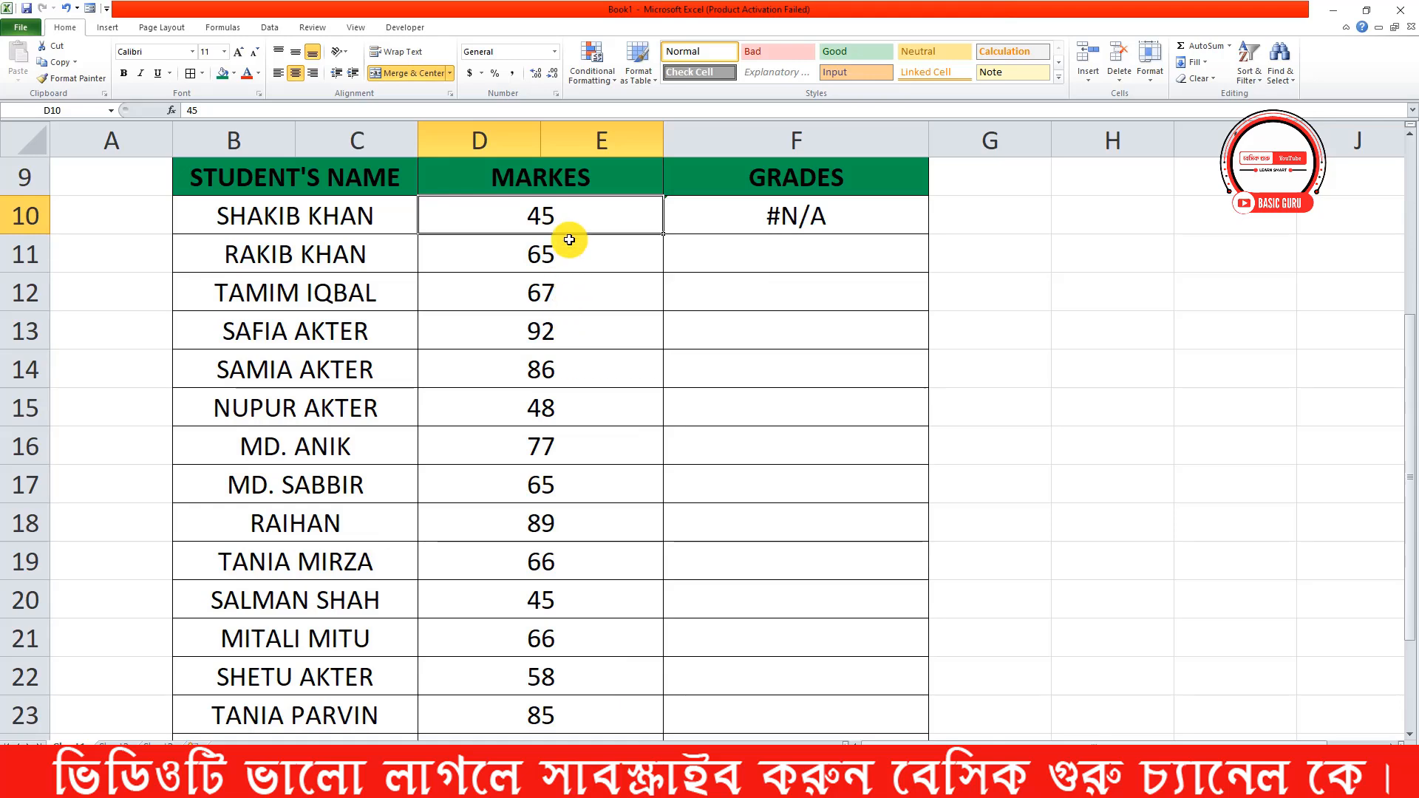
{"action": "left_click_drag", "start_coordinate": [574, 218], "coordinate": [584, 714]}
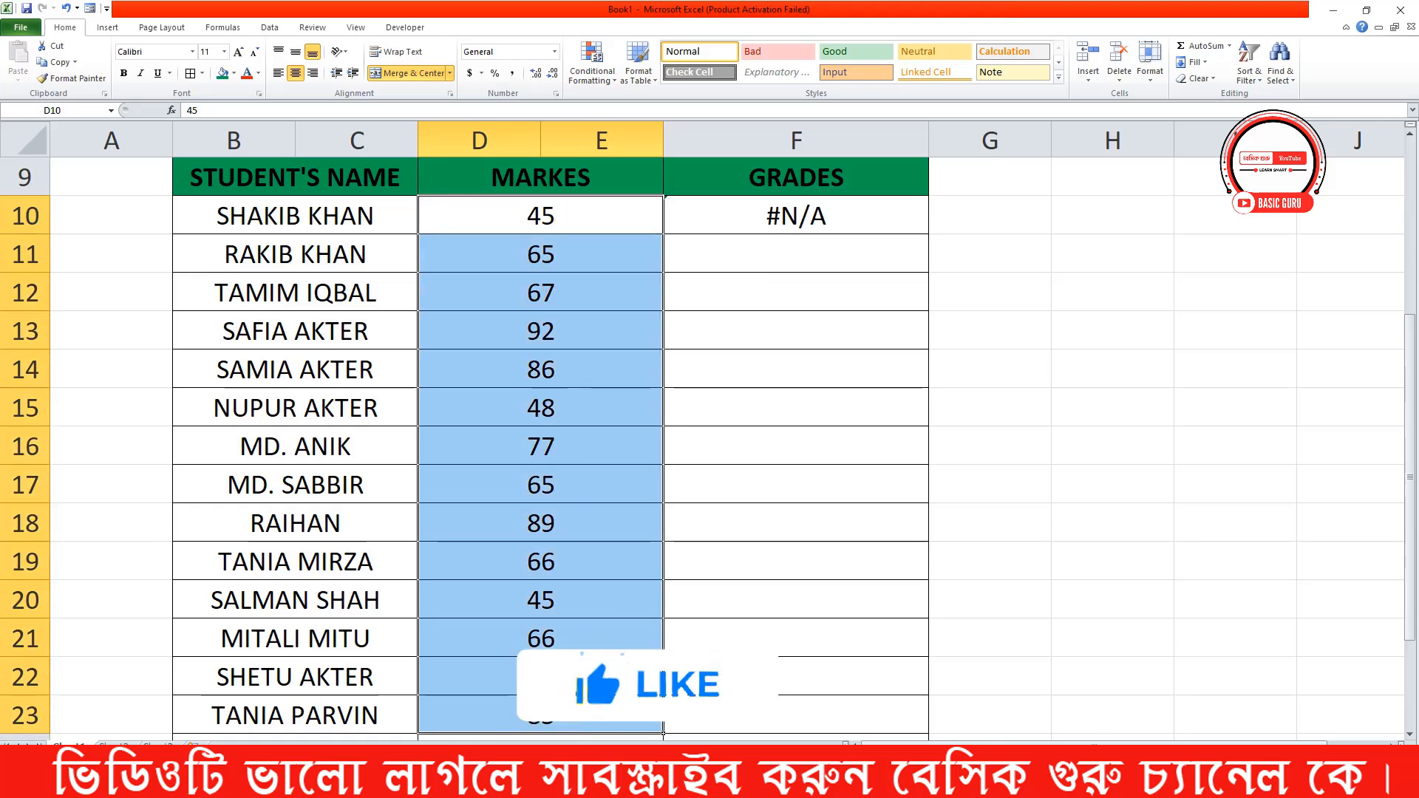
{"action": "left_click", "coordinate": [413, 79]}
{"action": "left_click", "coordinate": [596, 305]}
Delete the whole column E so the grades column sits directly beside the marks
{"action": "scroll", "coordinate": [590, 287], "scroll_direction": "up", "scroll_amount": 2}
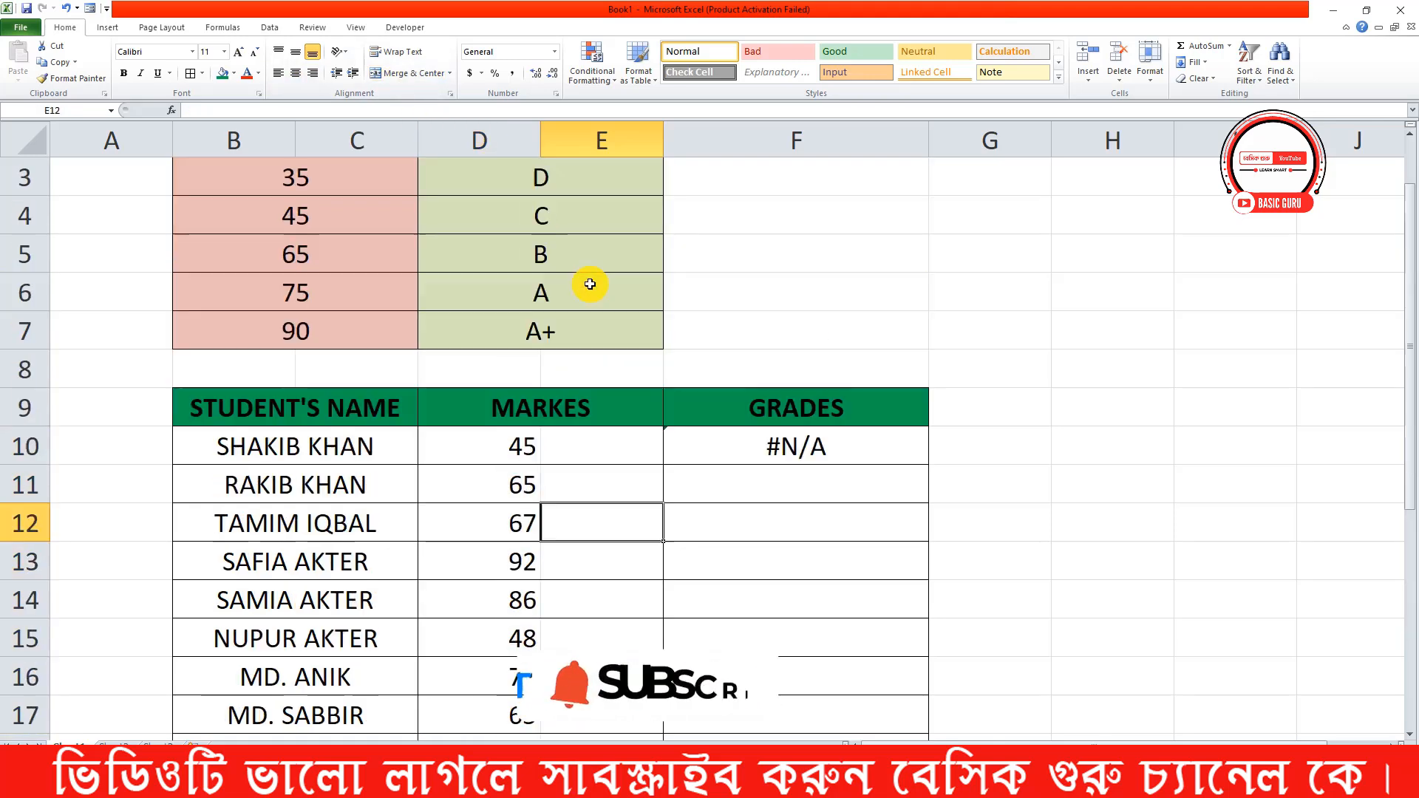
{"action": "left_click", "coordinate": [625, 145]}
{"action": "left_click", "coordinate": [1120, 61]}
{"action": "left_click", "coordinate": [621, 418]}
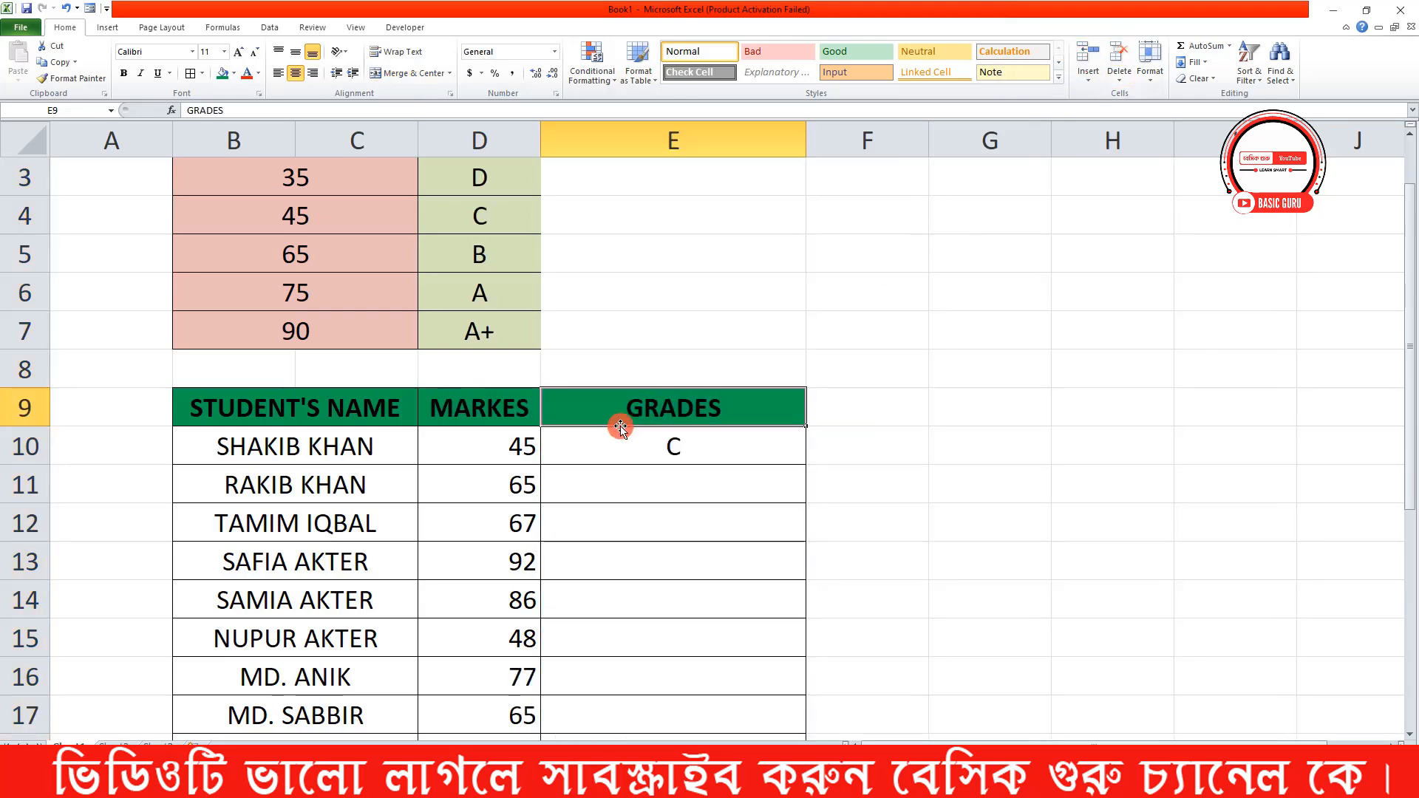
Review the LOOKUP formula in E10 and fill it down through E24
{"action": "left_click", "coordinate": [711, 450]}
{"action": "scroll", "coordinate": [721, 450], "scroll_direction": "down", "scroll_amount": 1}
{"action": "double_click", "coordinate": [675, 330]}
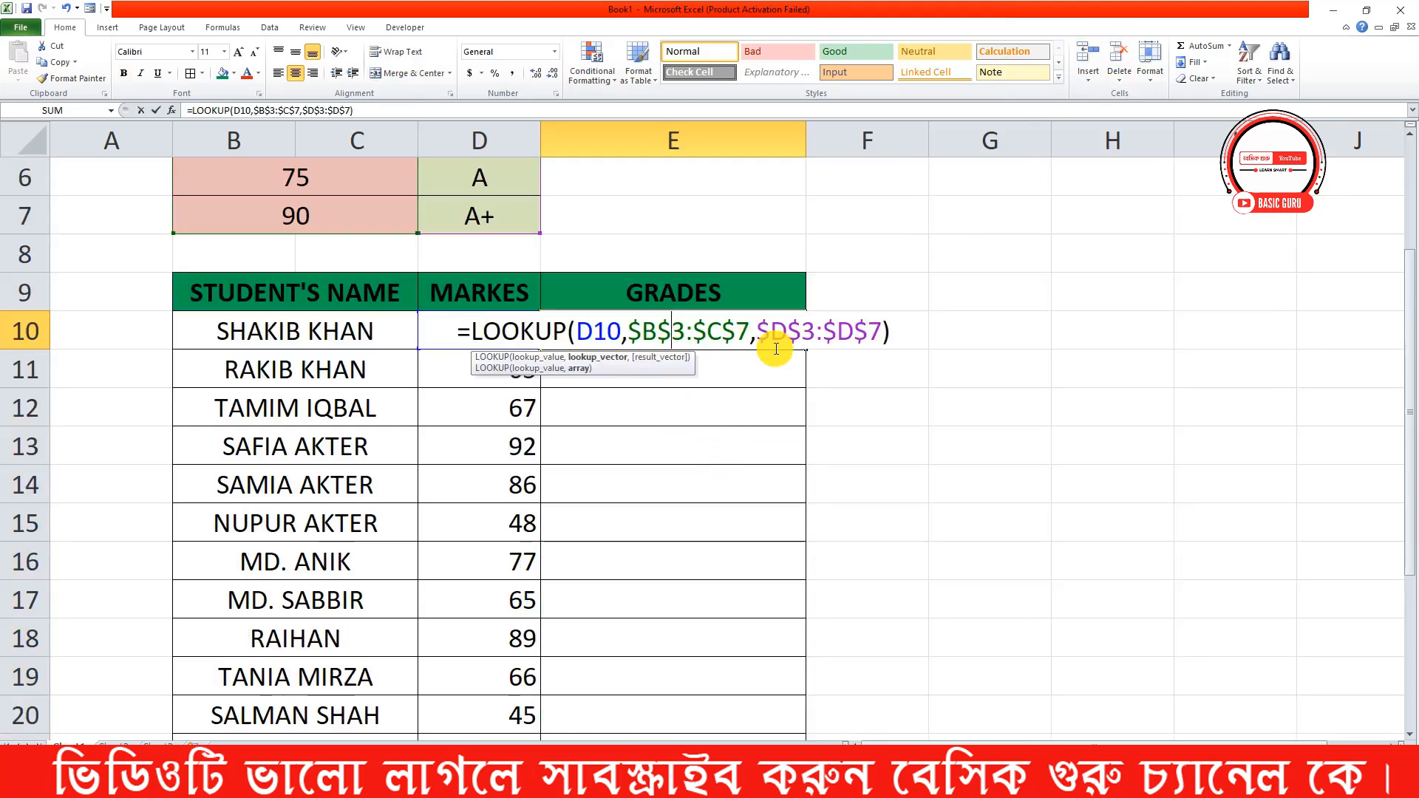
{"action": "key", "text": "Return"}
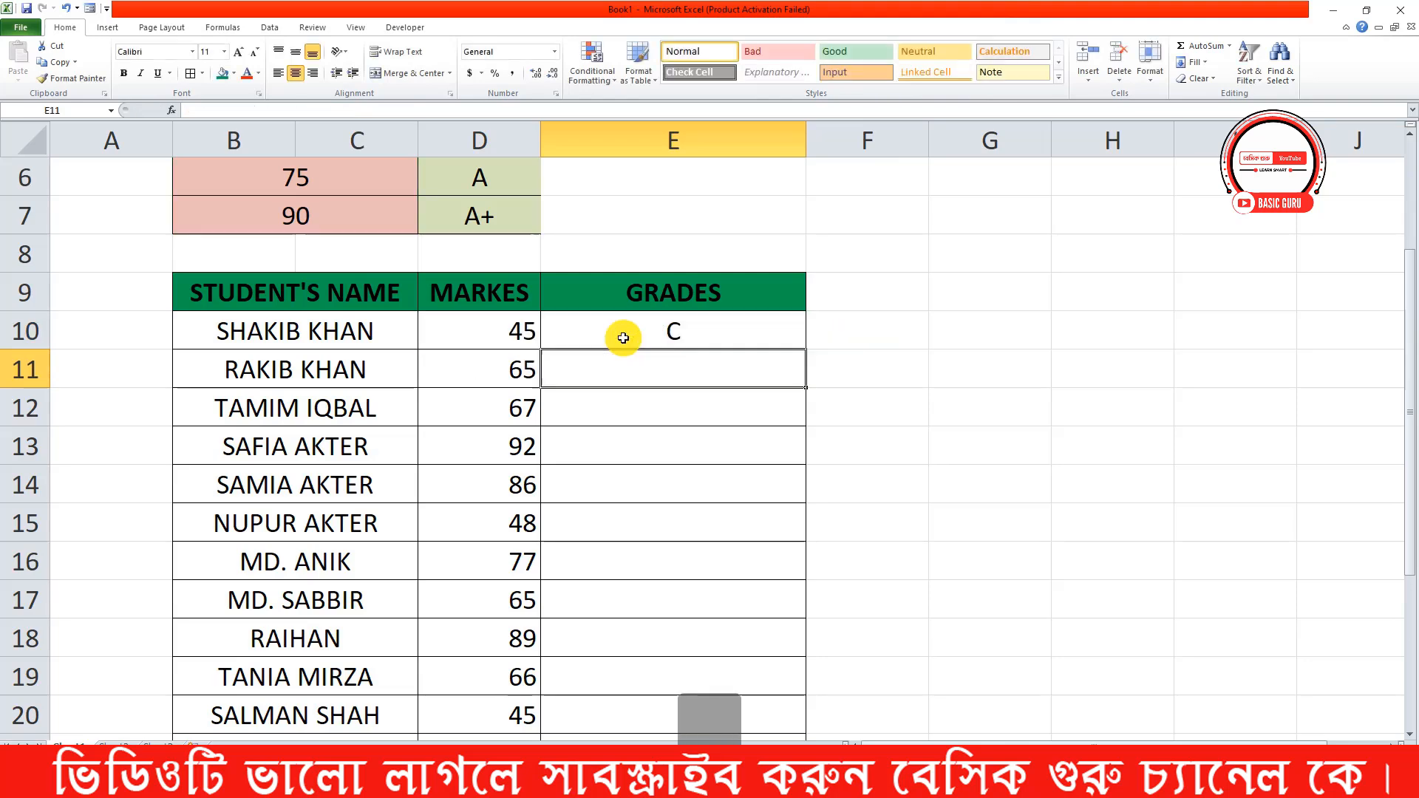
{"action": "left_click", "coordinate": [778, 329]}
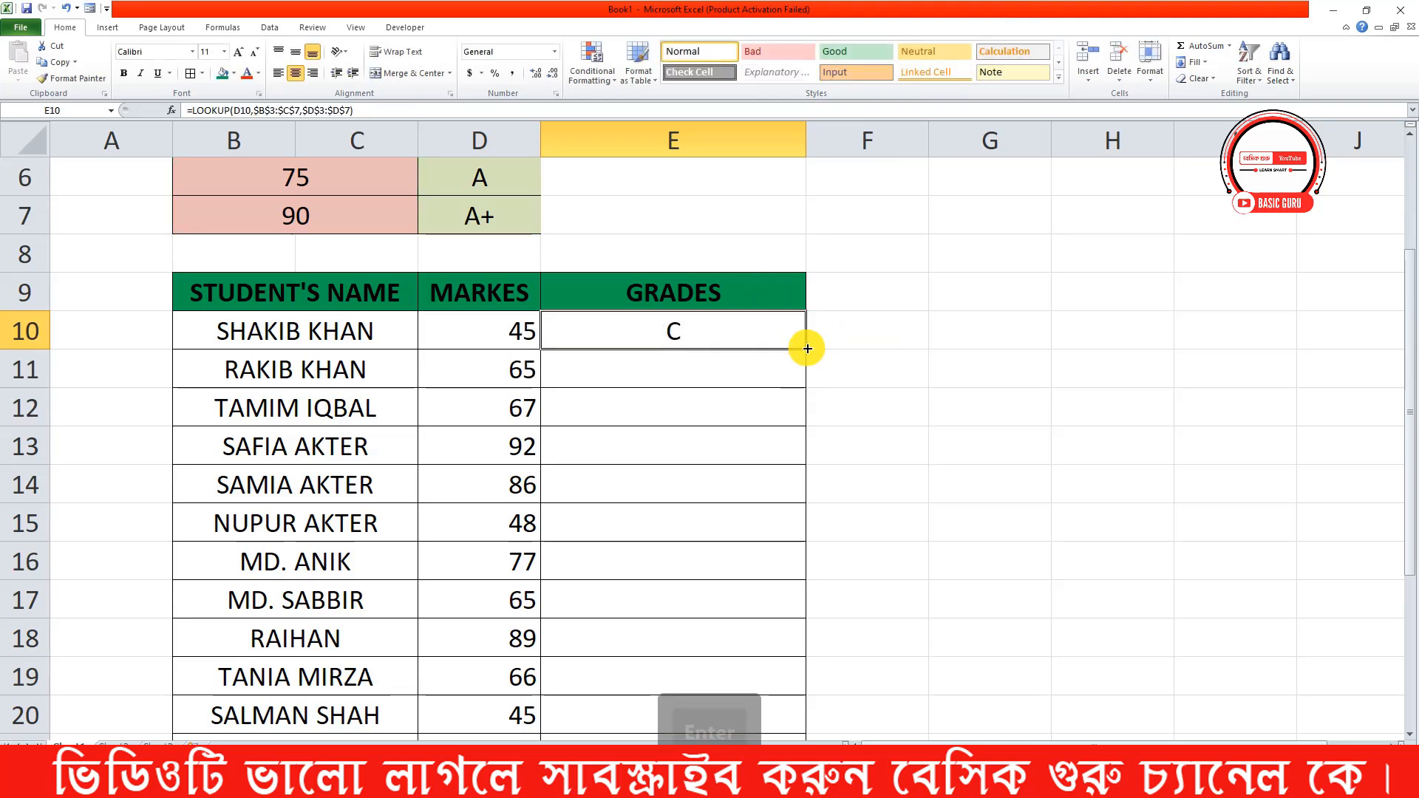
{"action": "left_click_drag", "start_coordinate": [811, 352], "coordinate": [784, 742]}
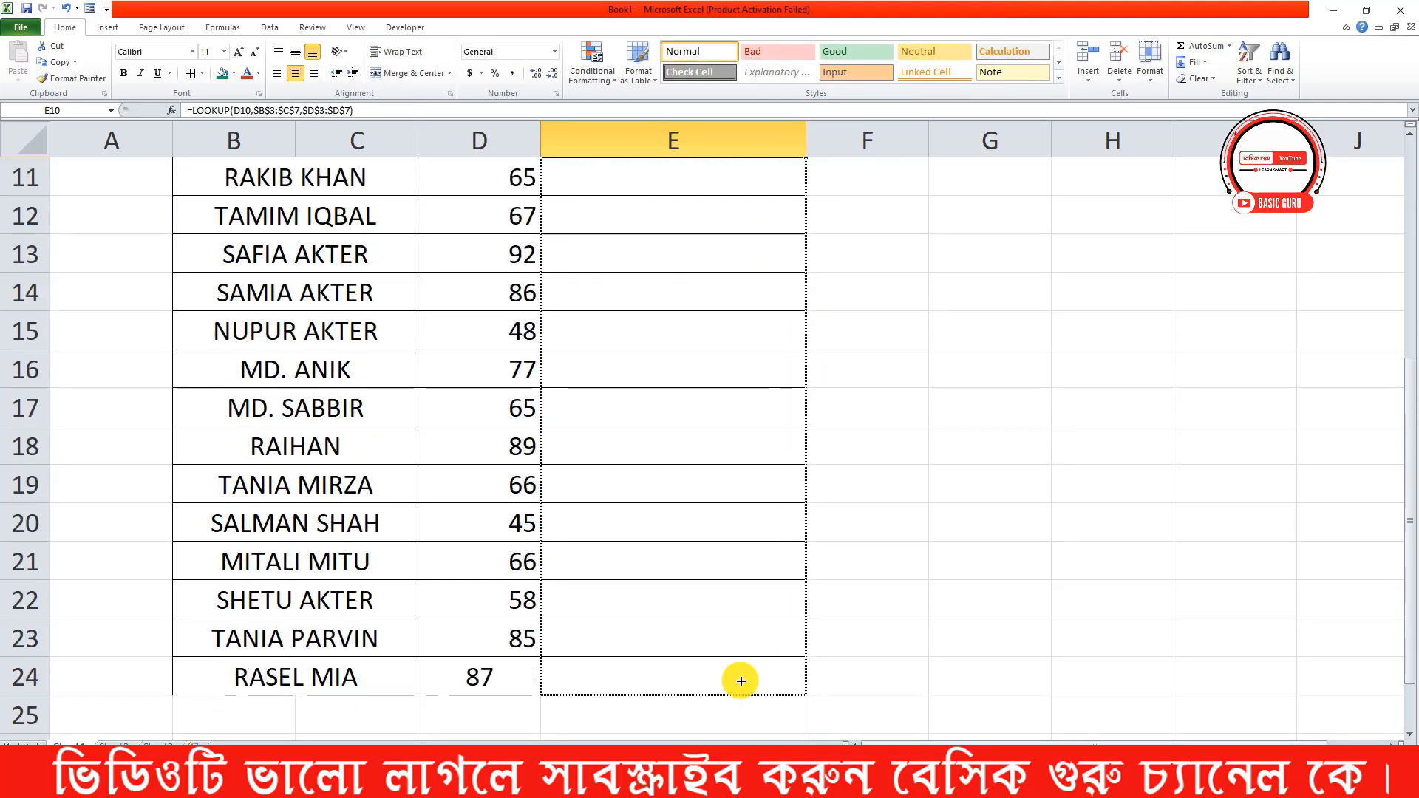
{"action": "left_click_drag", "start_coordinate": [741, 680], "coordinate": [735, 675]}
Right-align the last student's mark in D24 to match the marks above it
{"action": "left_click", "coordinate": [510, 678]}
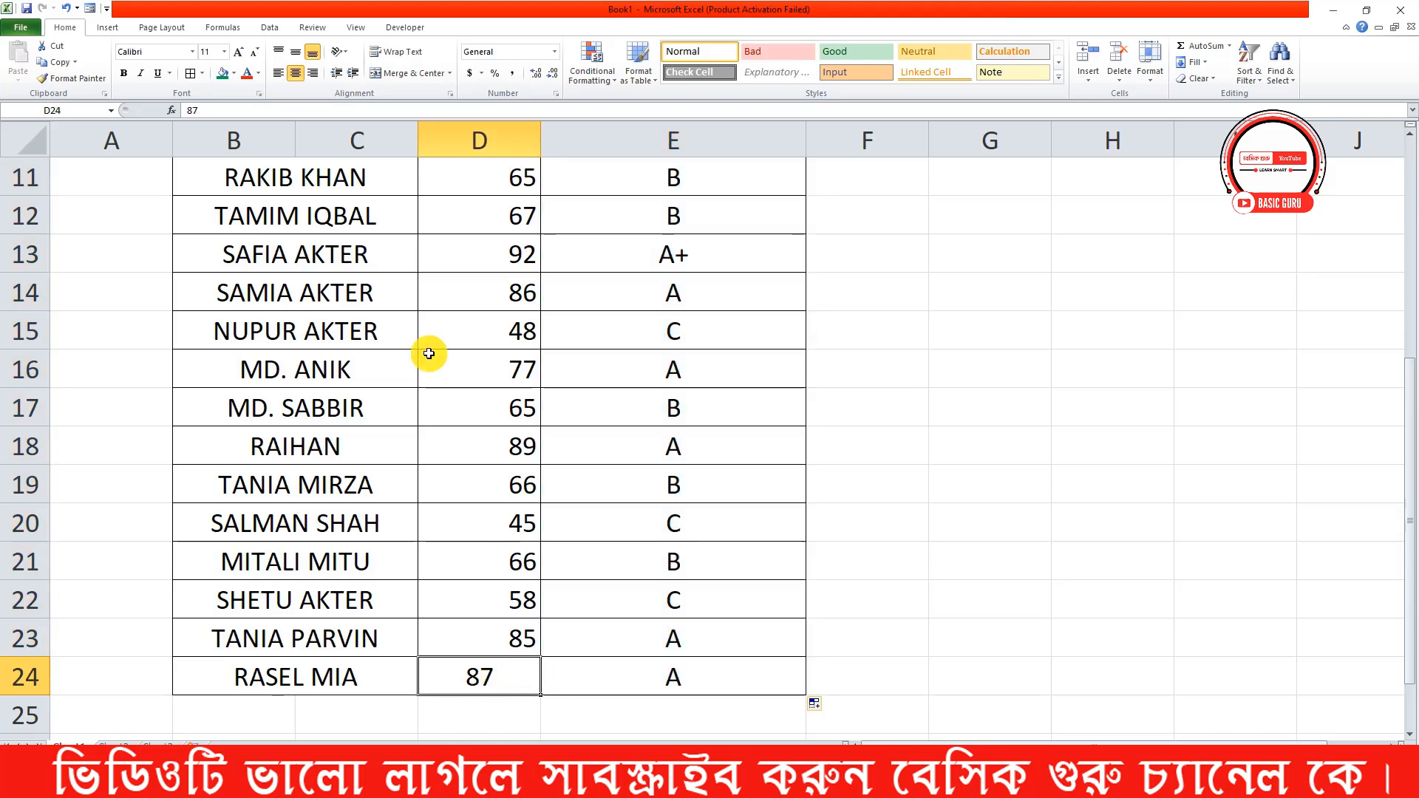
{"action": "left_click", "coordinate": [305, 81]}
{"action": "left_click", "coordinate": [584, 300]}
{"action": "scroll", "coordinate": [649, 491], "scroll_direction": "up", "scroll_amount": 2}
{"action": "scroll", "coordinate": [650, 495], "scroll_direction": "down", "scroll_amount": 1}
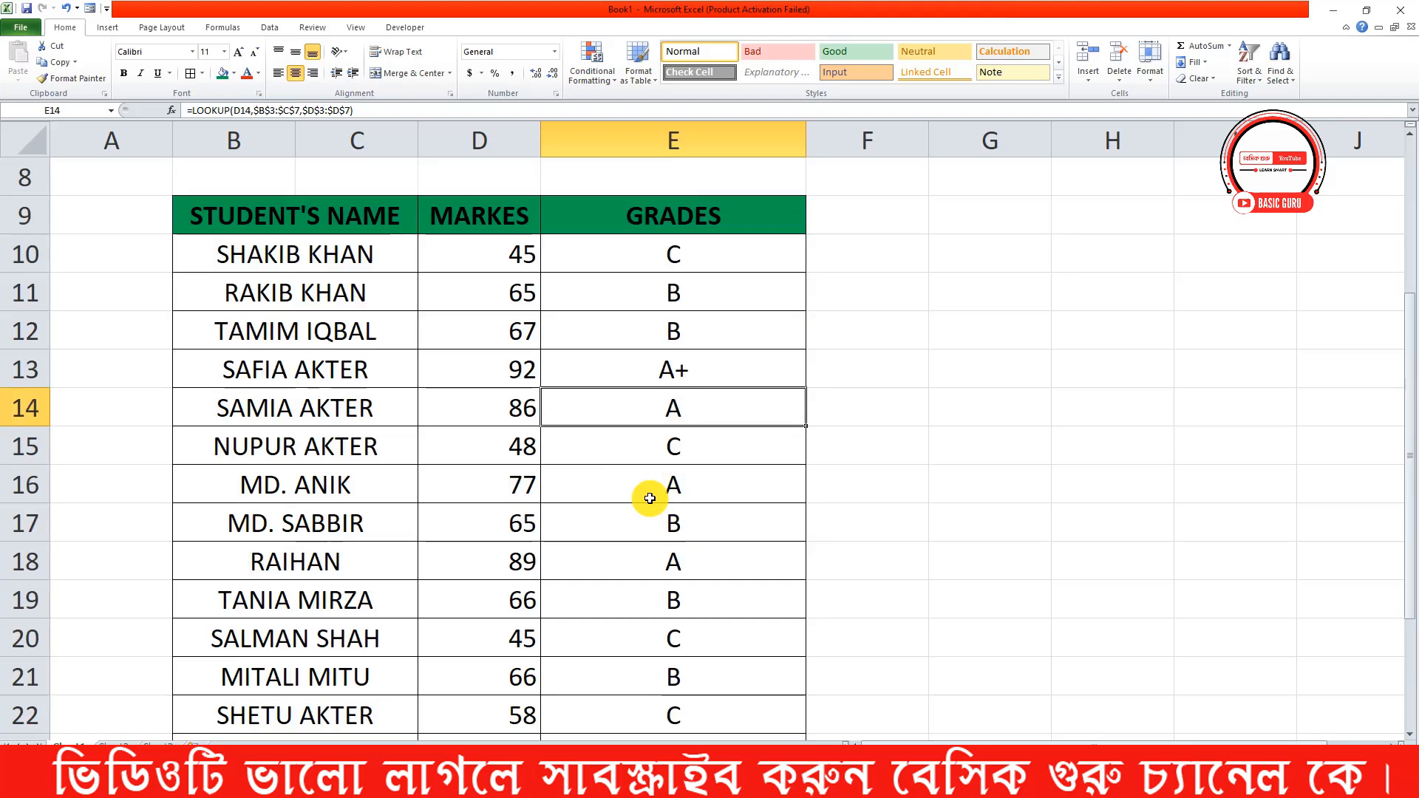
Clear the grades in E10:E24 and start a LOOKUP formula in E10 with D10 as the lookup value
{"action": "left_click_drag", "start_coordinate": [662, 262], "coordinate": [678, 689]}
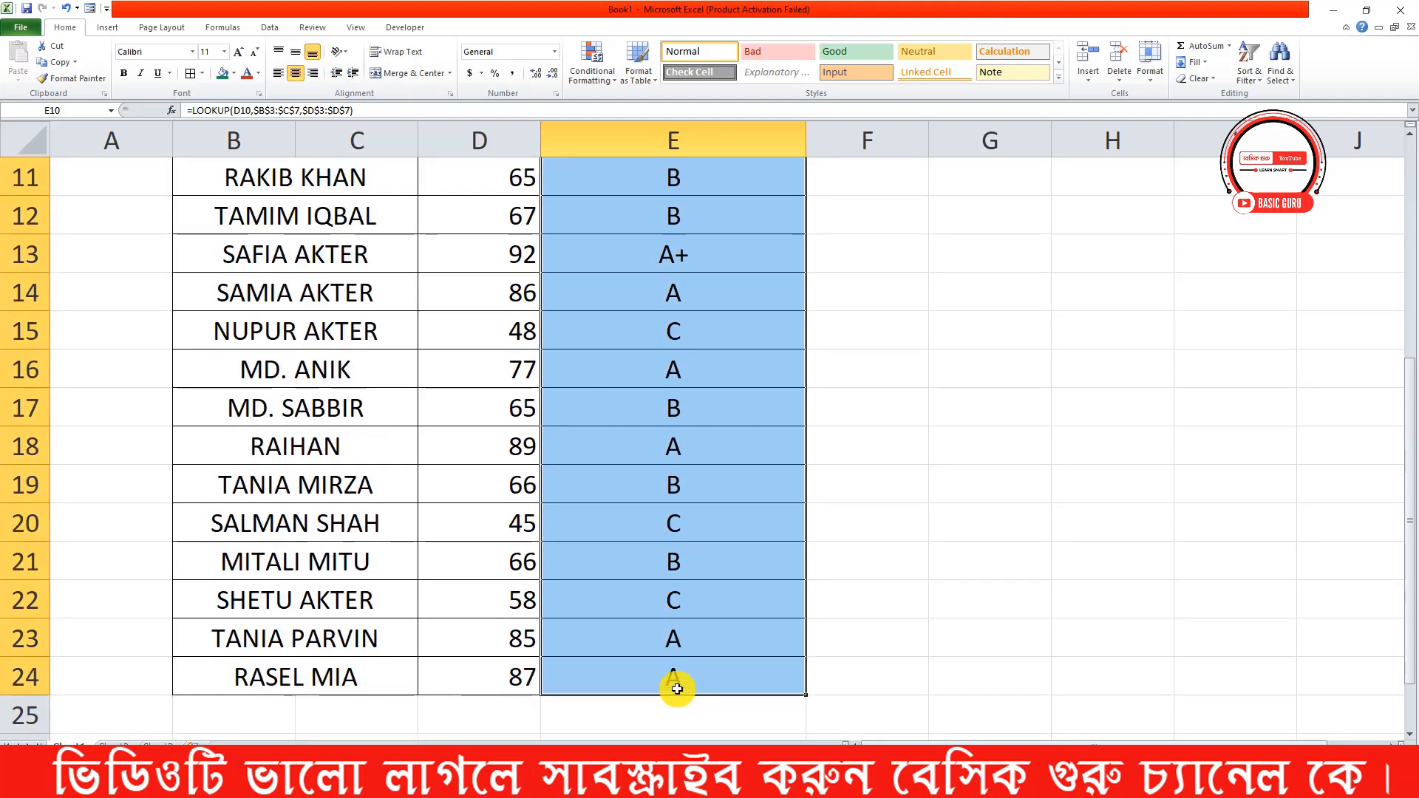
{"action": "key", "text": "Delete"}
{"action": "left_click", "coordinate": [611, 437]}
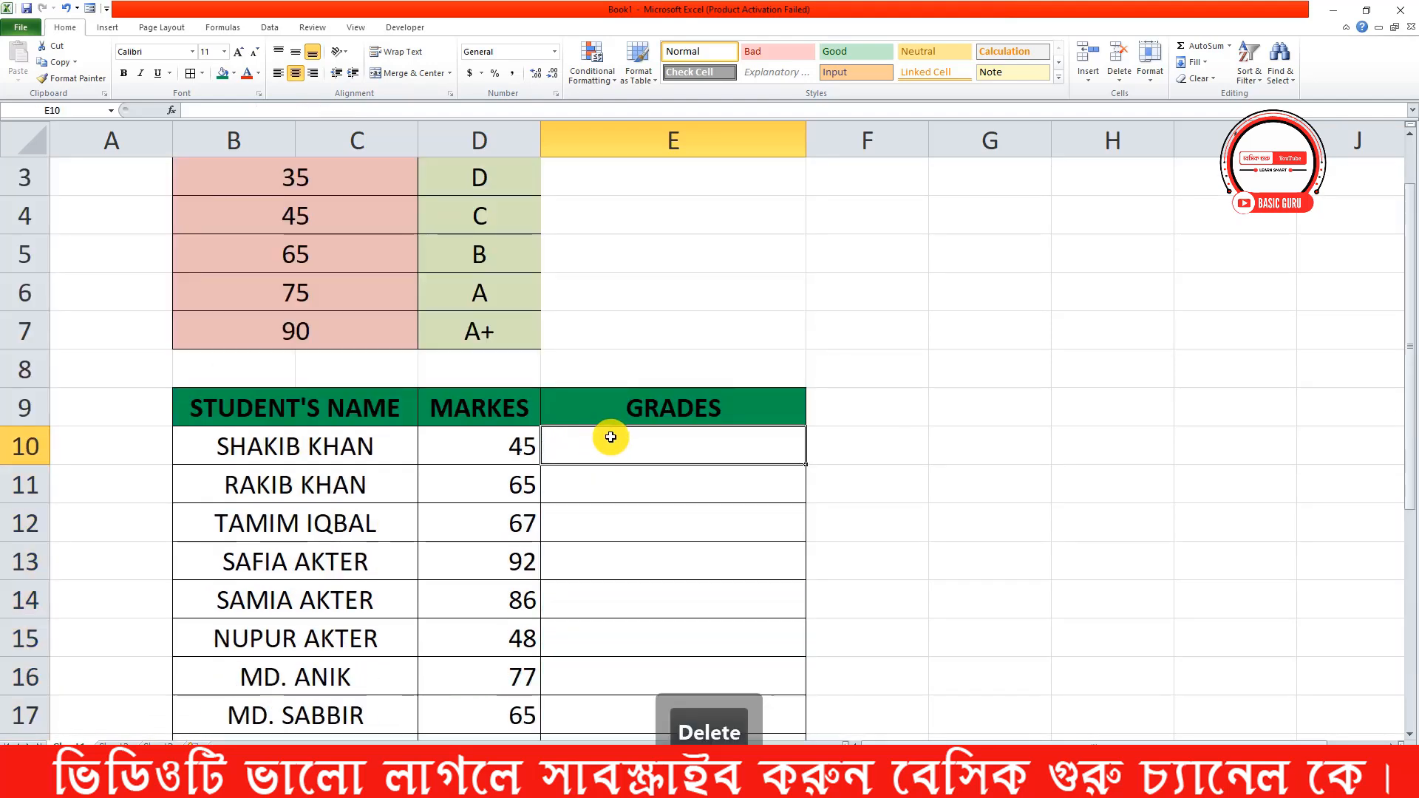
{"action": "type", "text": "="}
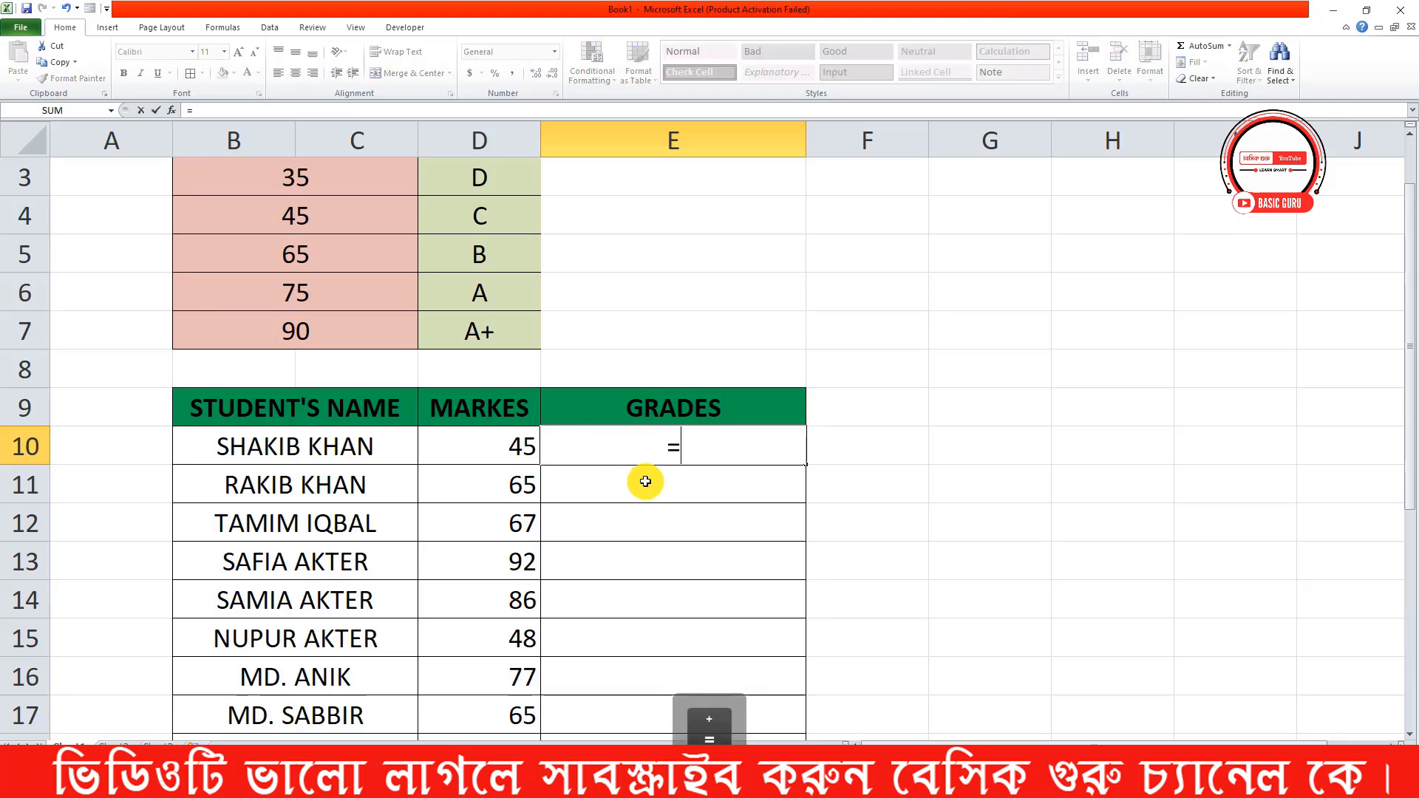
{"action": "type", "text": "LOO"}
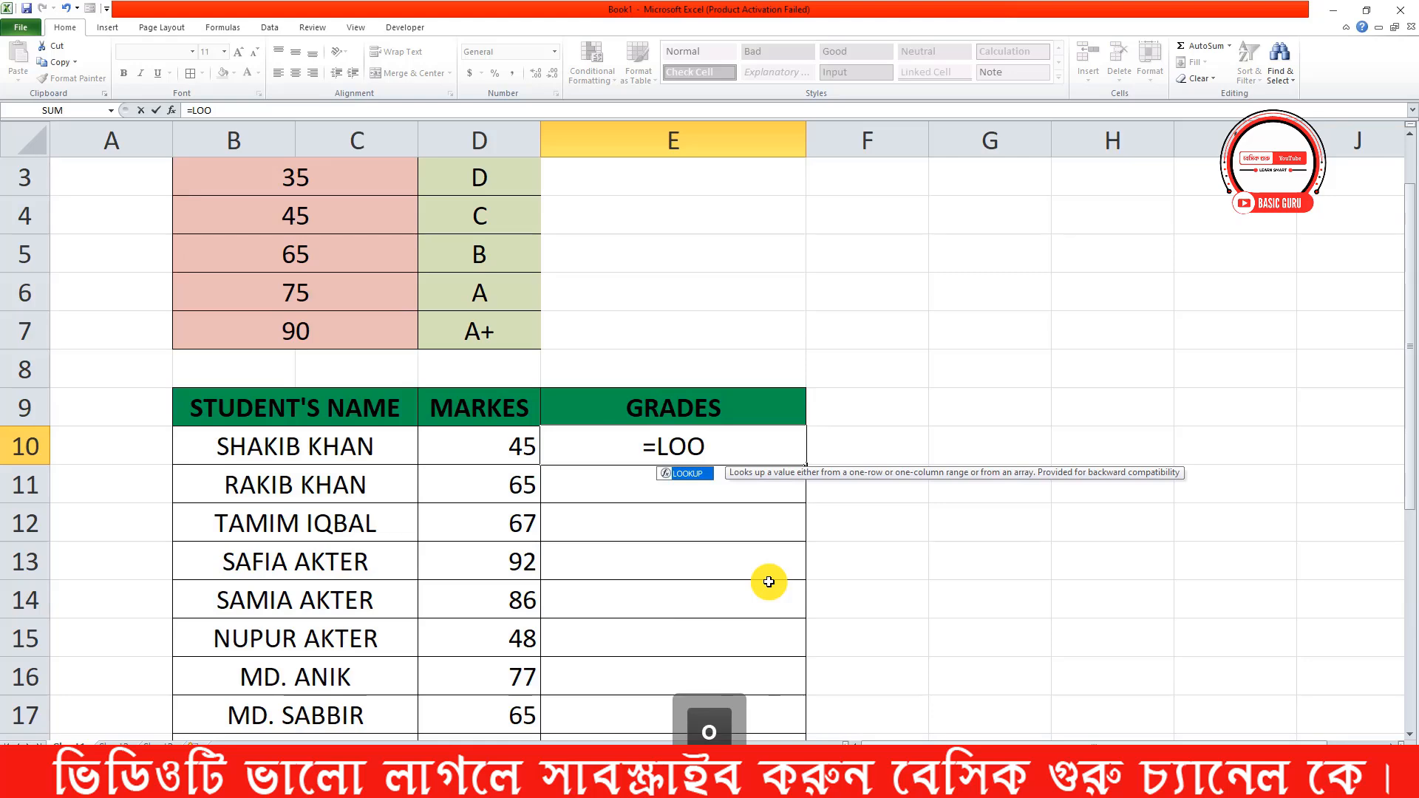
{"action": "type", "text": "KUP"}
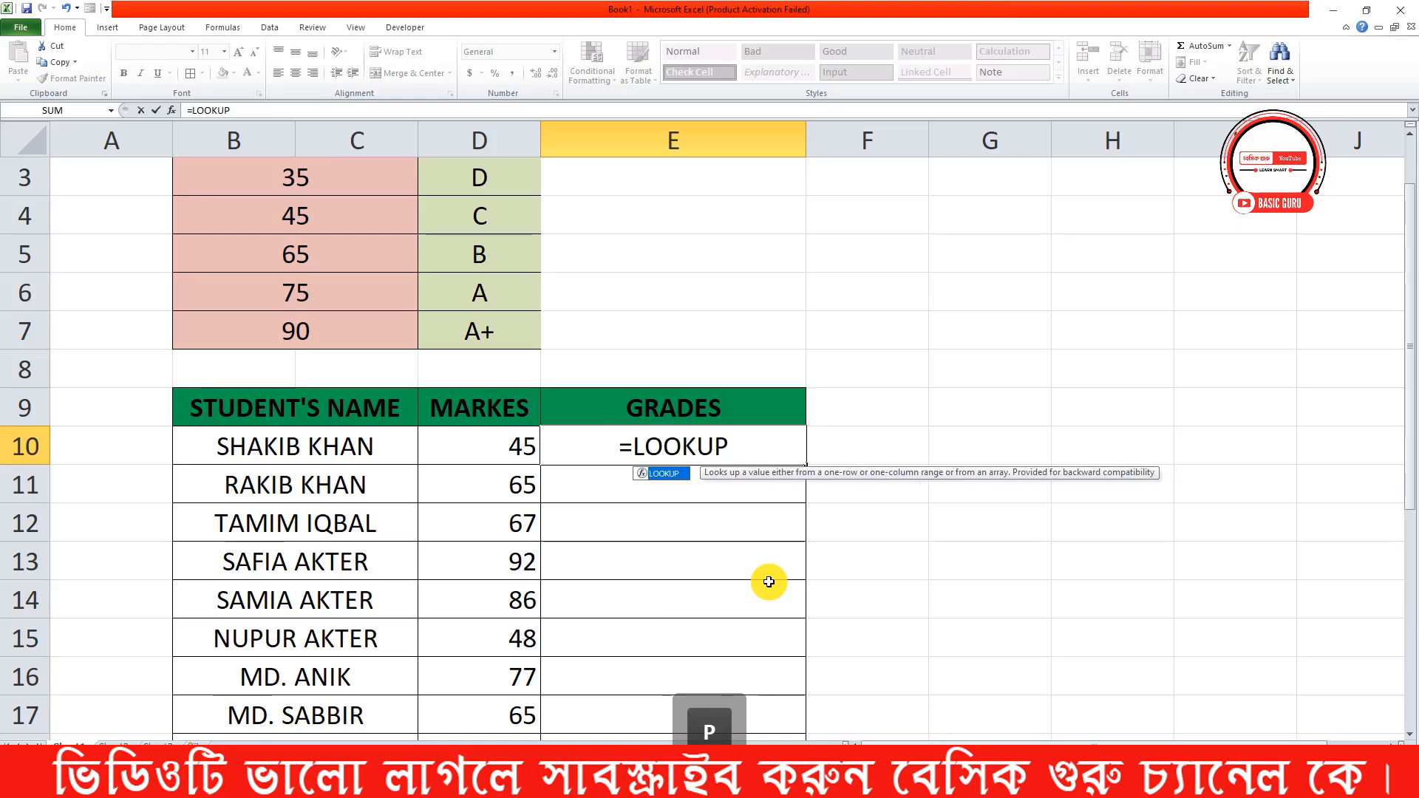
{"action": "type", "text": "("}
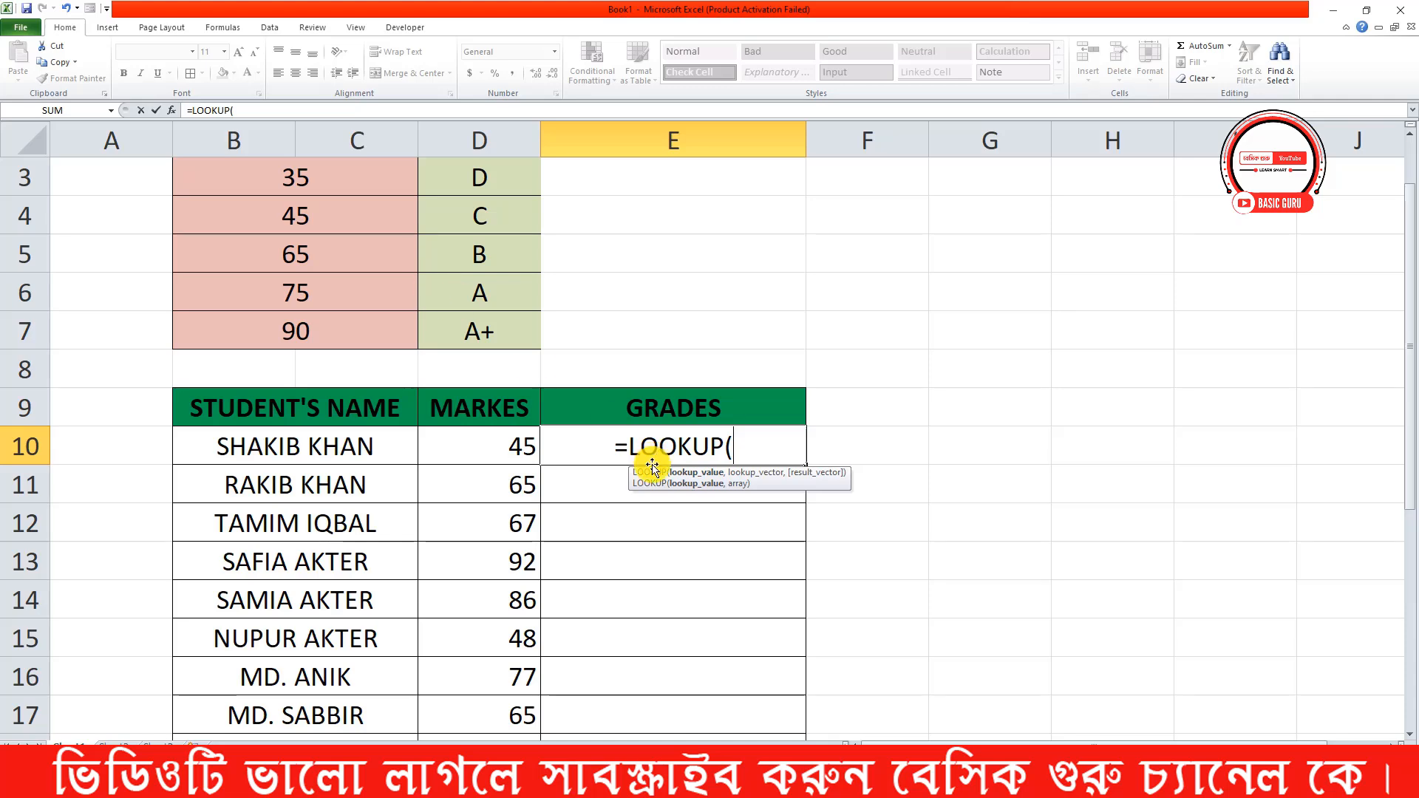
{"action": "scroll", "coordinate": [650, 437], "scroll_direction": "up", "scroll_amount": 1}
{"action": "left_click", "coordinate": [487, 530]}
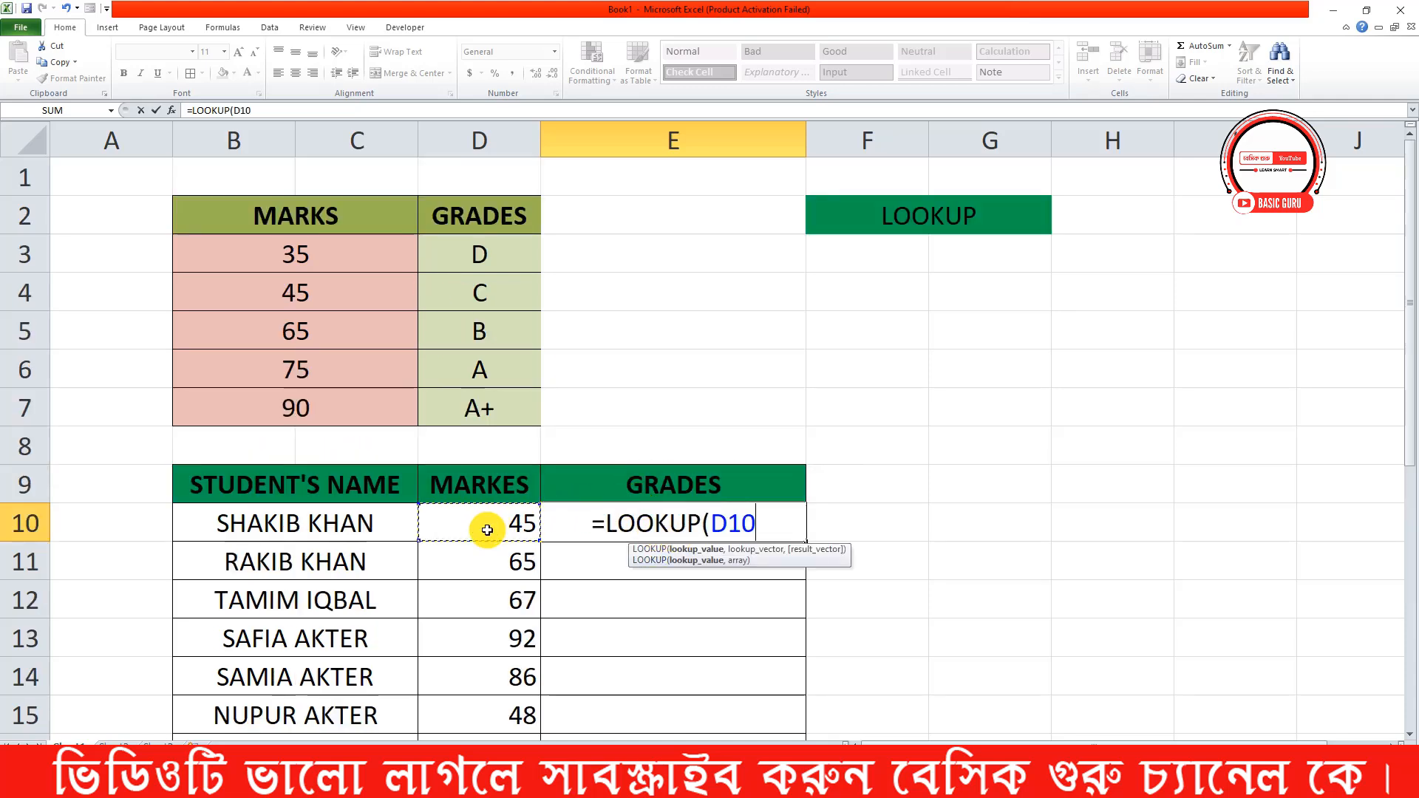
{"action": "type", "text": ","}
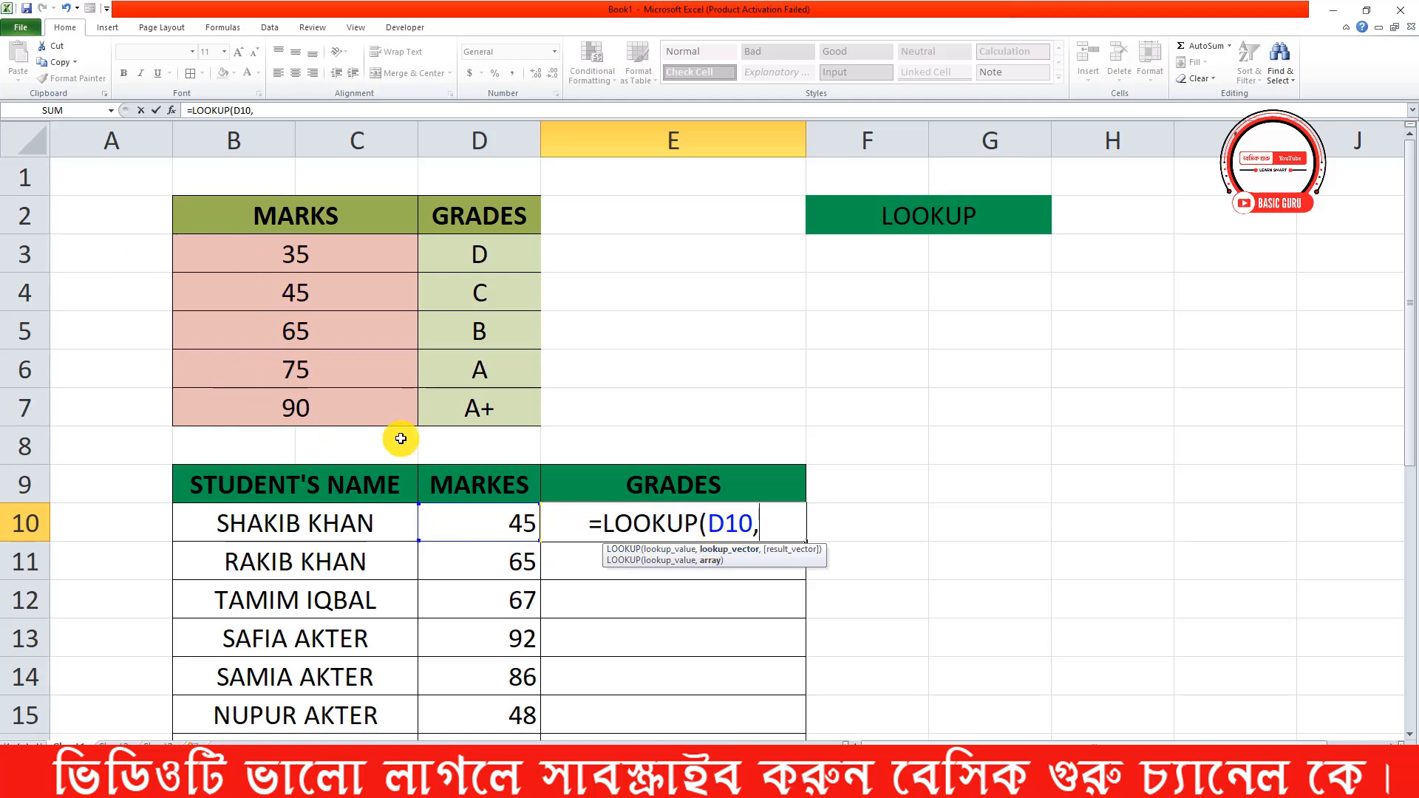
Complete the E10 formula with $B$3:$C$7 as the absolute lookup vector and $D$3:$D$7 as the absolute result vector
{"action": "left_click_drag", "start_coordinate": [295, 254], "coordinate": [307, 401]}
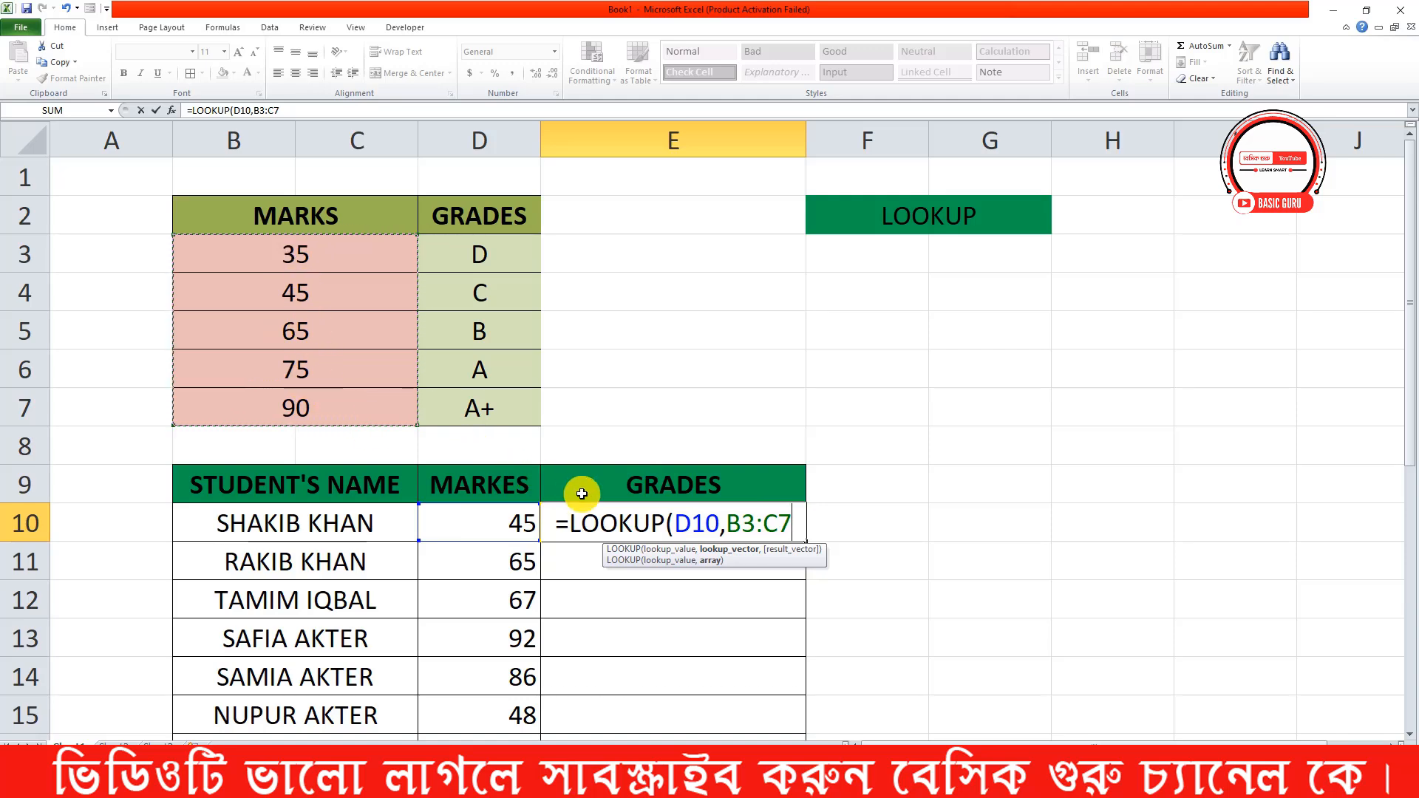
{"action": "key", "text": "F4"}
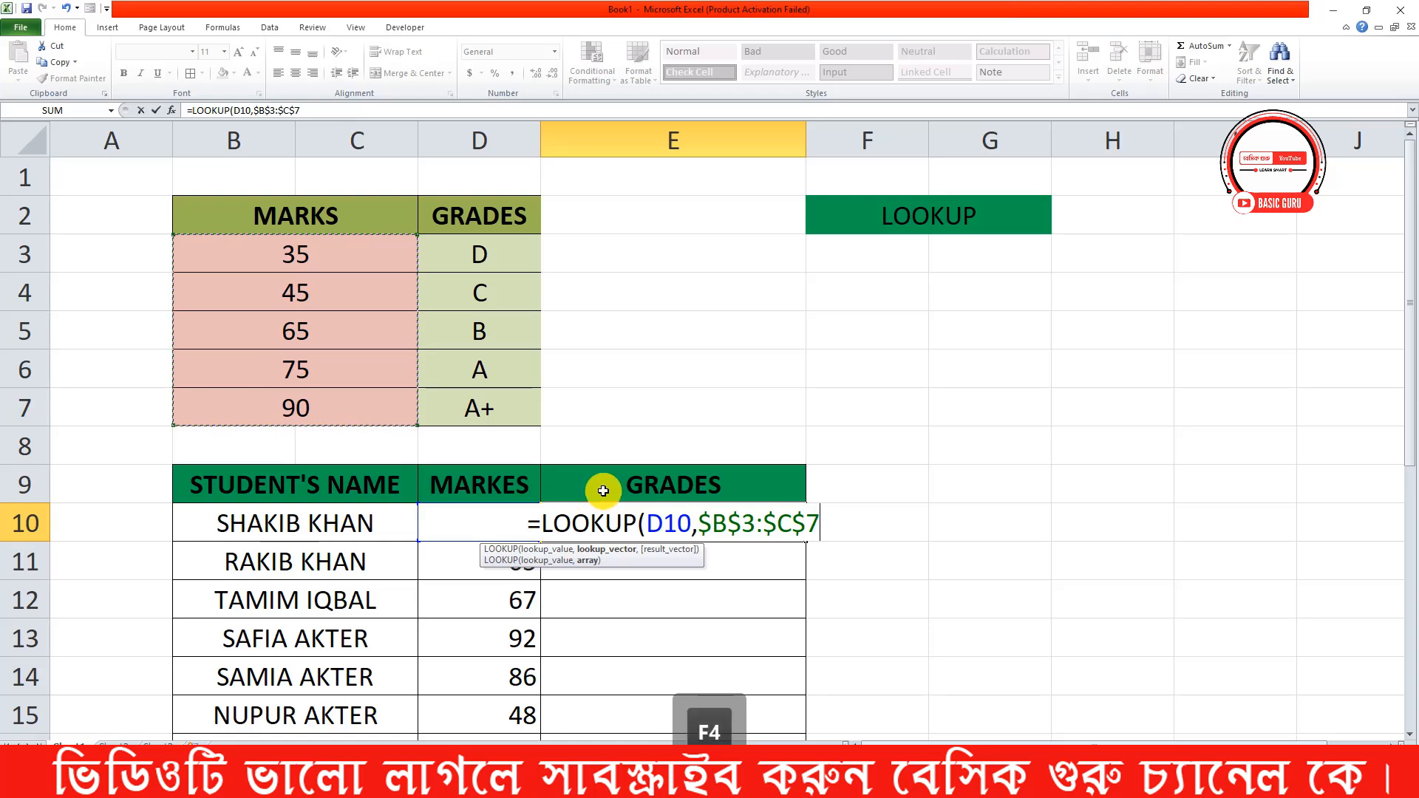
{"action": "type", "text": ","}
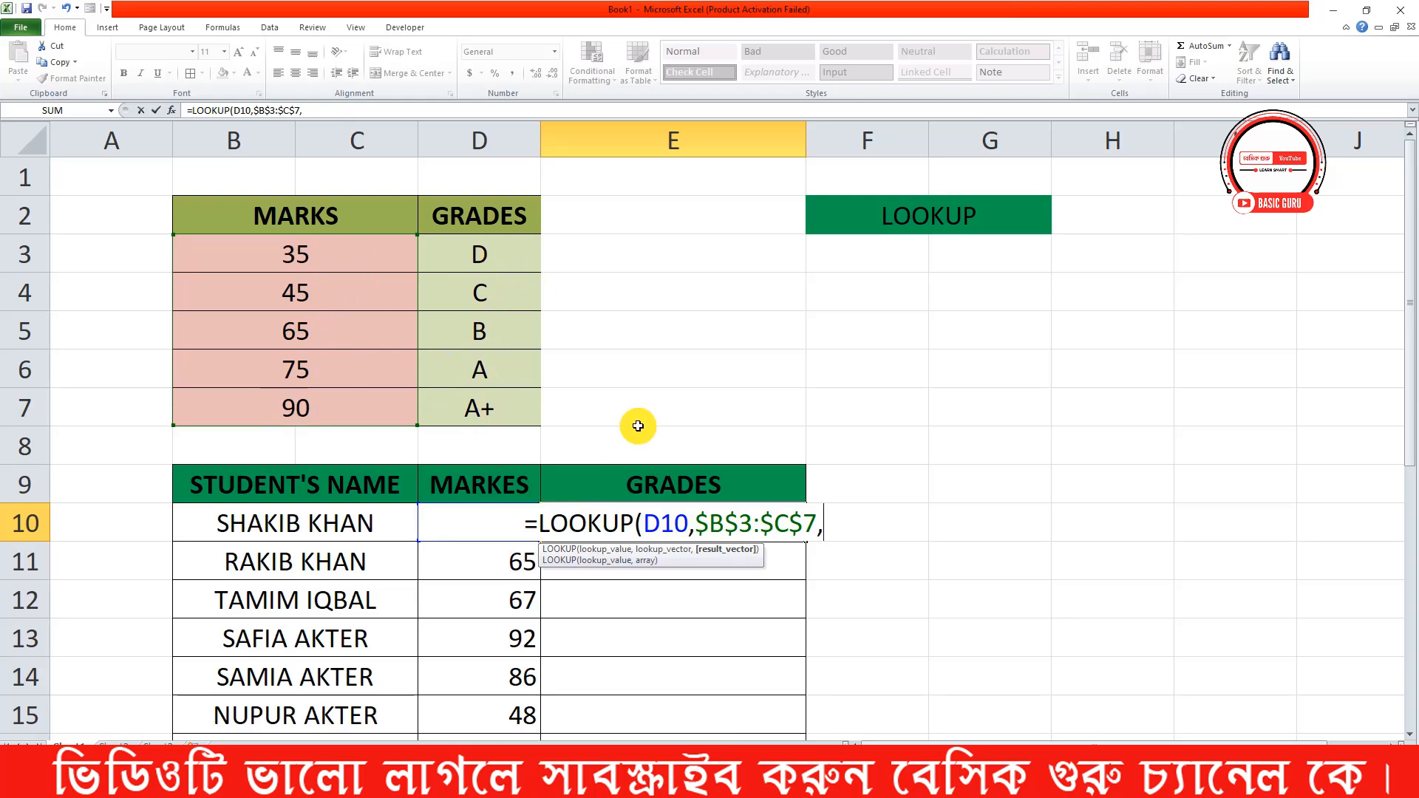
{"action": "left_click_drag", "start_coordinate": [507, 276], "coordinate": [511, 407]}
{"action": "key", "text": "F4"}
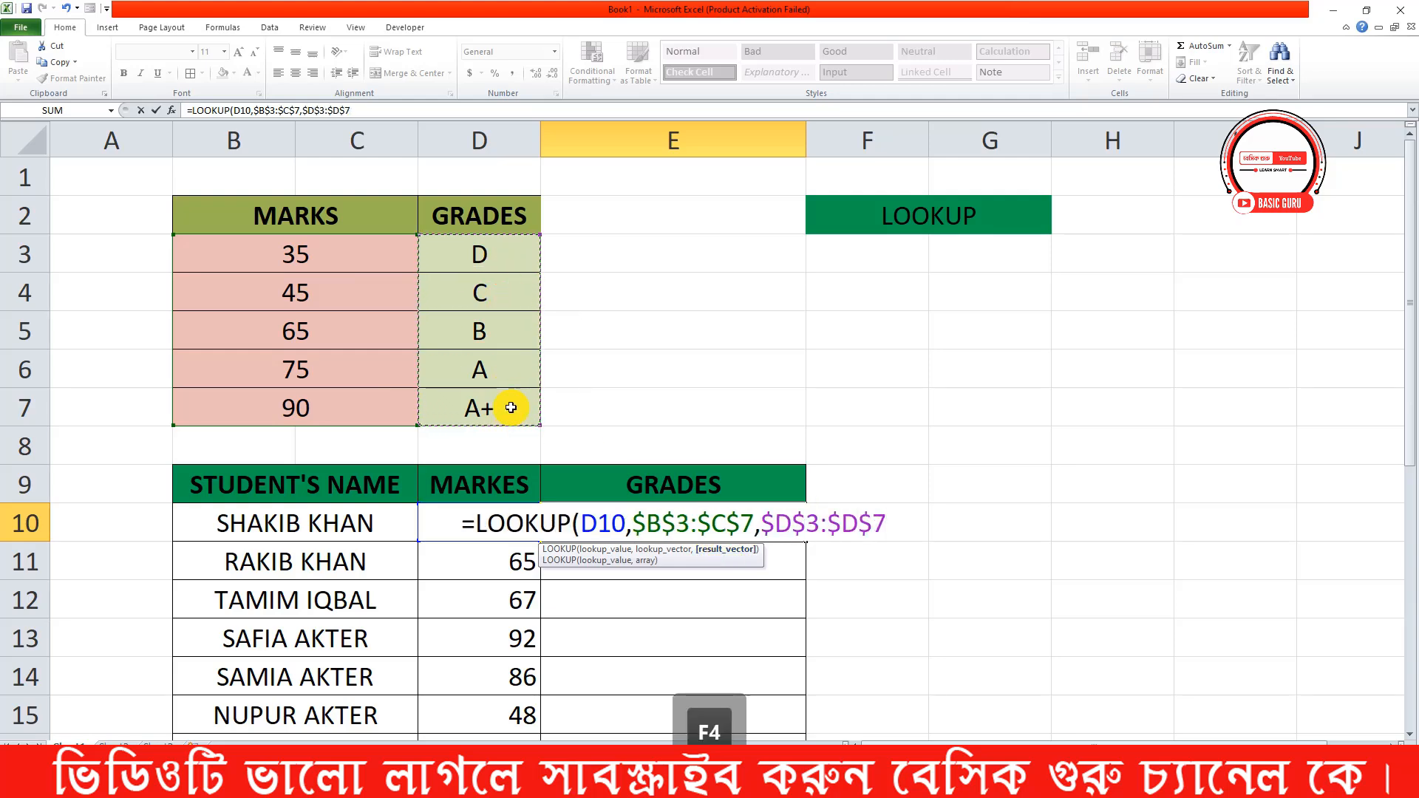
{"action": "type", "text": ")"}
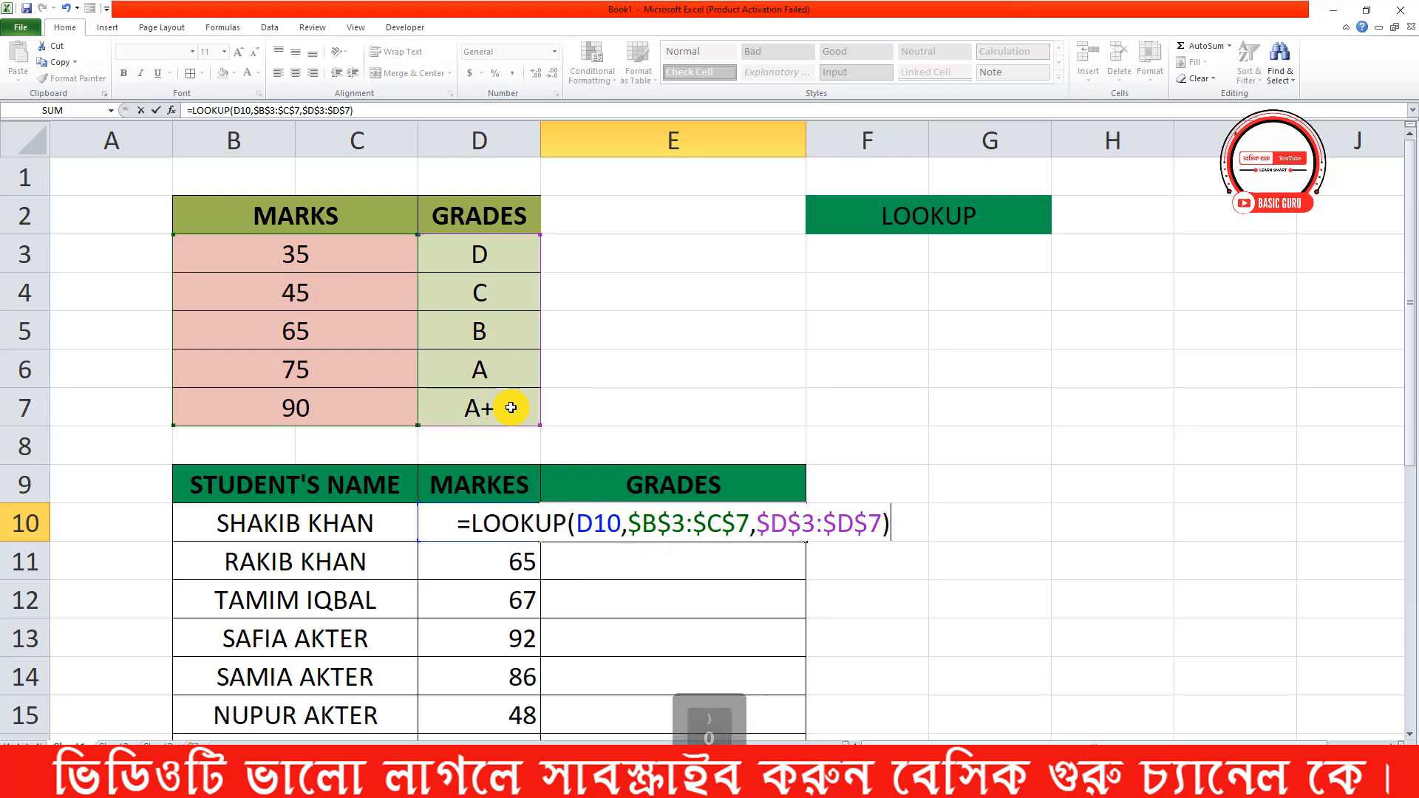
{"action": "key", "text": "Return"}
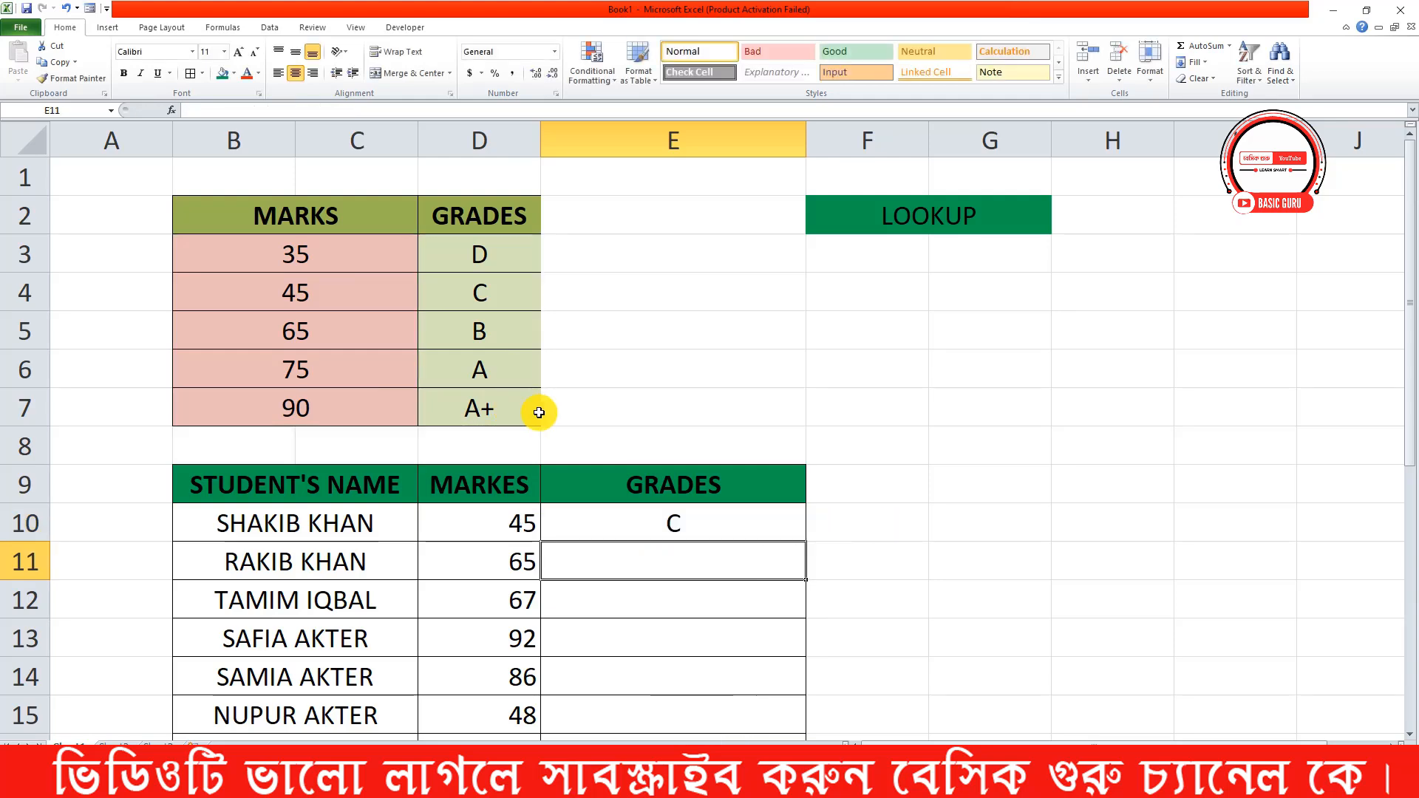
Fill the LOOKUP formula from E10 down through E24 for all students
{"action": "scroll", "coordinate": [547, 428], "scroll_direction": "down", "scroll_amount": 3}
{"action": "left_click", "coordinate": [776, 190]}
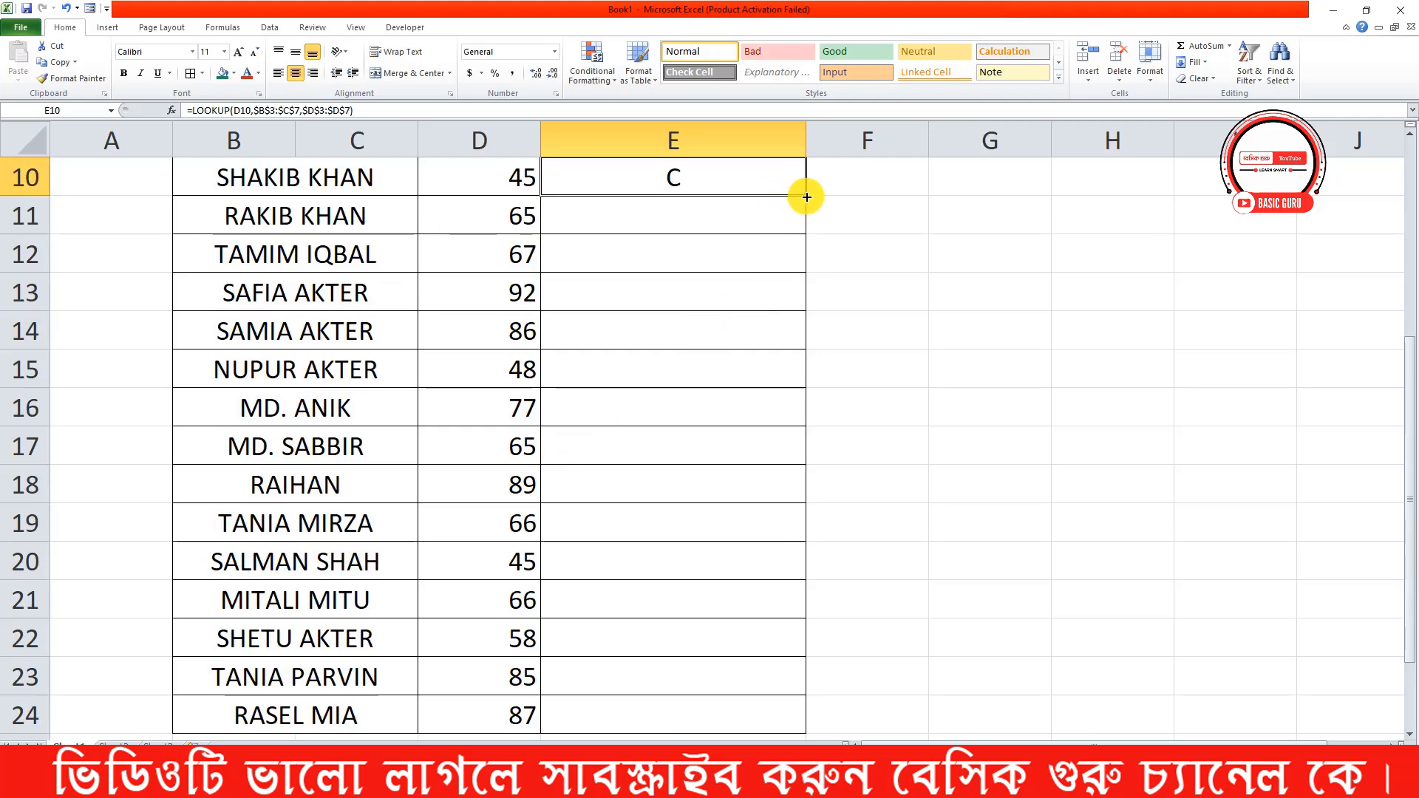
{"action": "left_click_drag", "start_coordinate": [806, 195], "coordinate": [732, 719]}
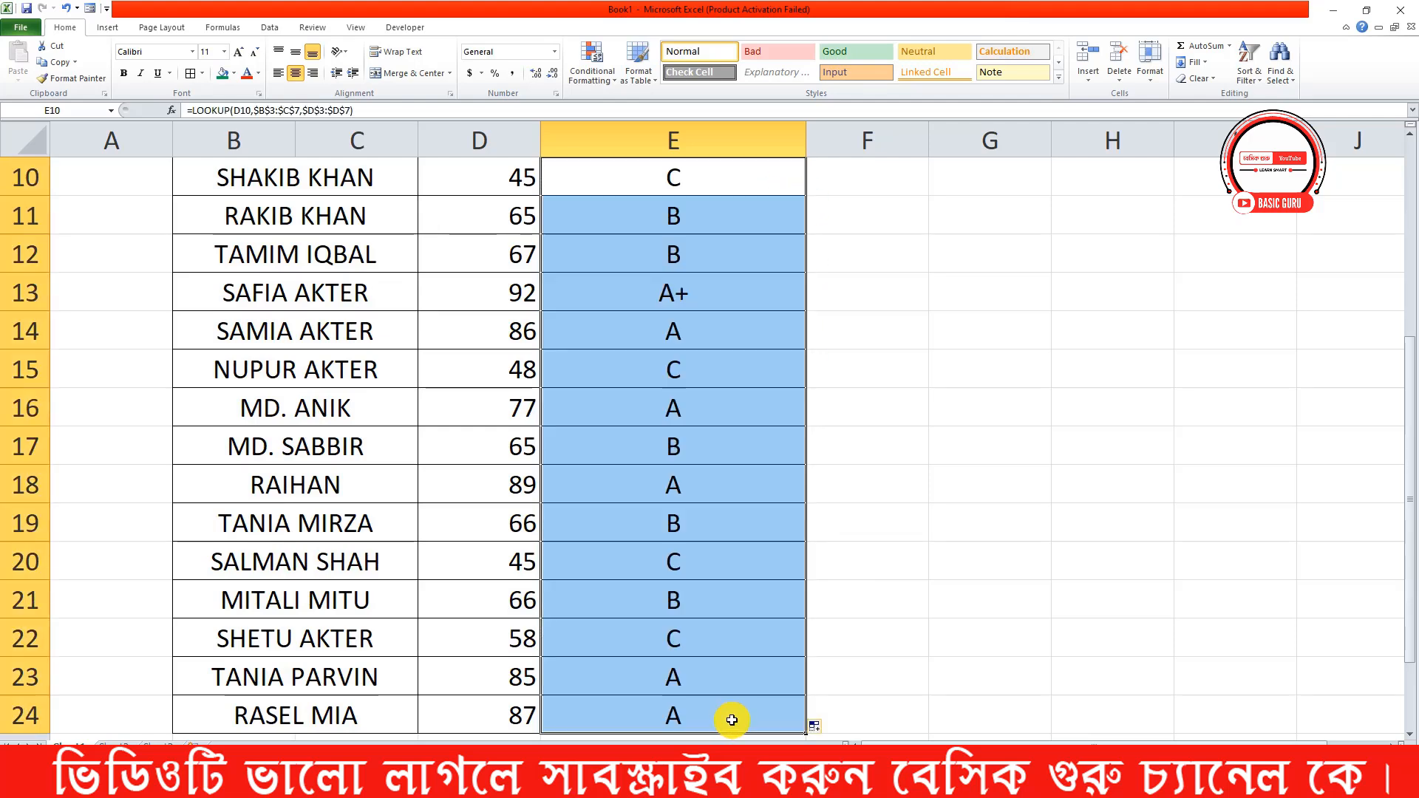
{"action": "left_click", "coordinate": [743, 599]}
Examine the students' grades in E10:E24 against the marks and grades scale, including the formula in E13
{"action": "scroll", "coordinate": [743, 599], "scroll_direction": "up", "scroll_amount": 3}
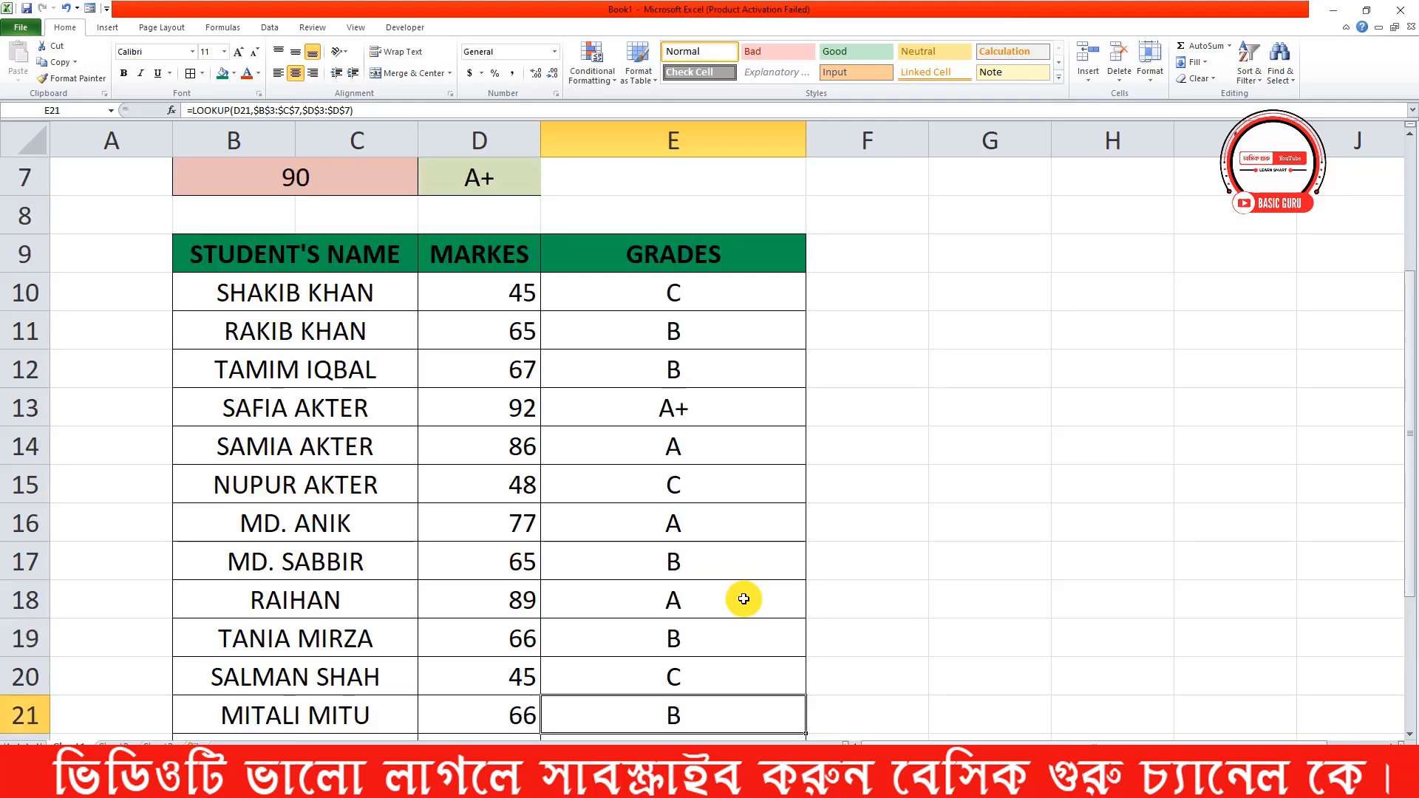
{"action": "scroll", "coordinate": [739, 599], "scroll_direction": "down", "scroll_amount": 2}
{"action": "scroll", "coordinate": [728, 584], "scroll_direction": "up", "scroll_amount": 1}
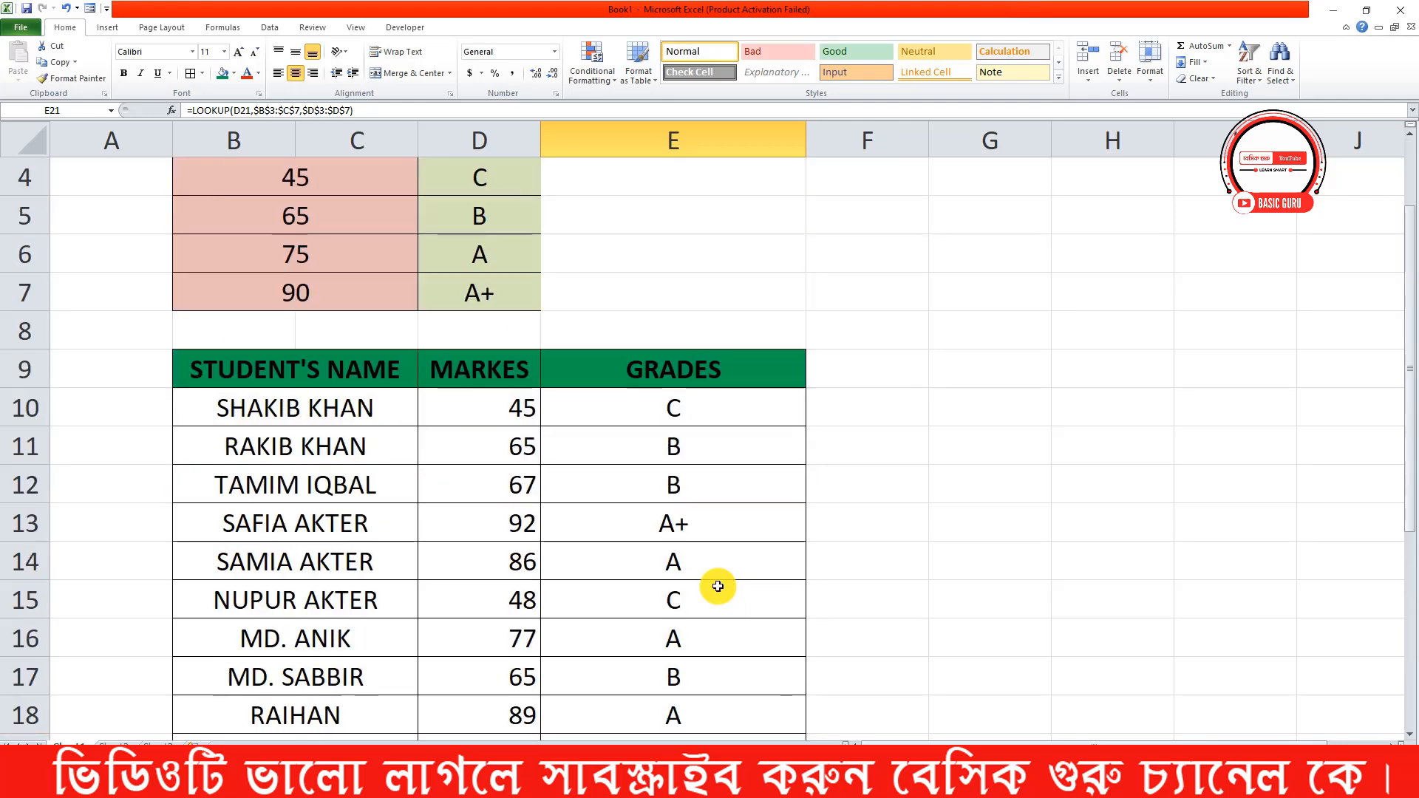
{"action": "left_click", "coordinate": [704, 521]}
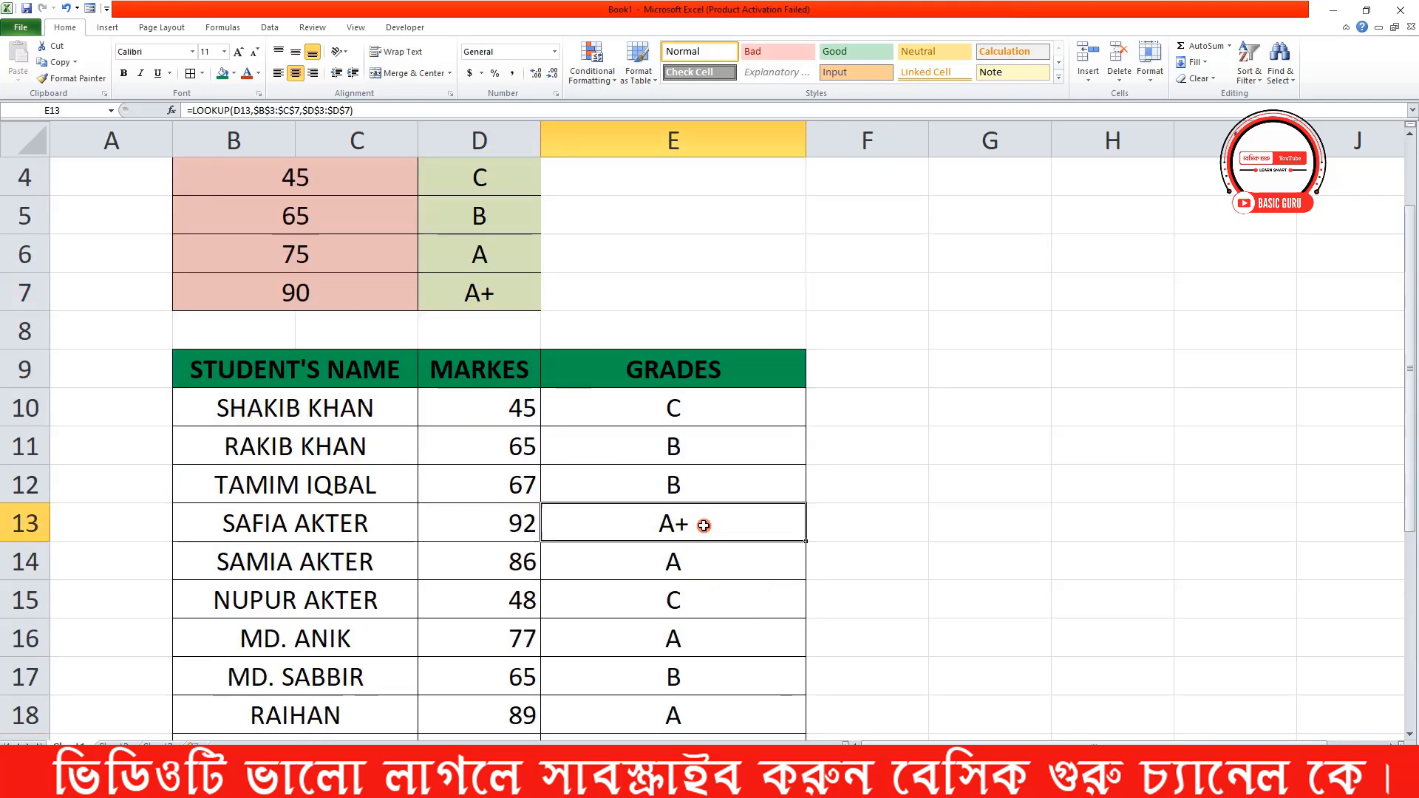
{"action": "scroll", "coordinate": [762, 547], "scroll_direction": "down", "scroll_amount": 1}
{"action": "scroll", "coordinate": [739, 529], "scroll_direction": "down", "scroll_amount": 1}
{"action": "scroll", "coordinate": [686, 488], "scroll_direction": "up", "scroll_amount": 3}
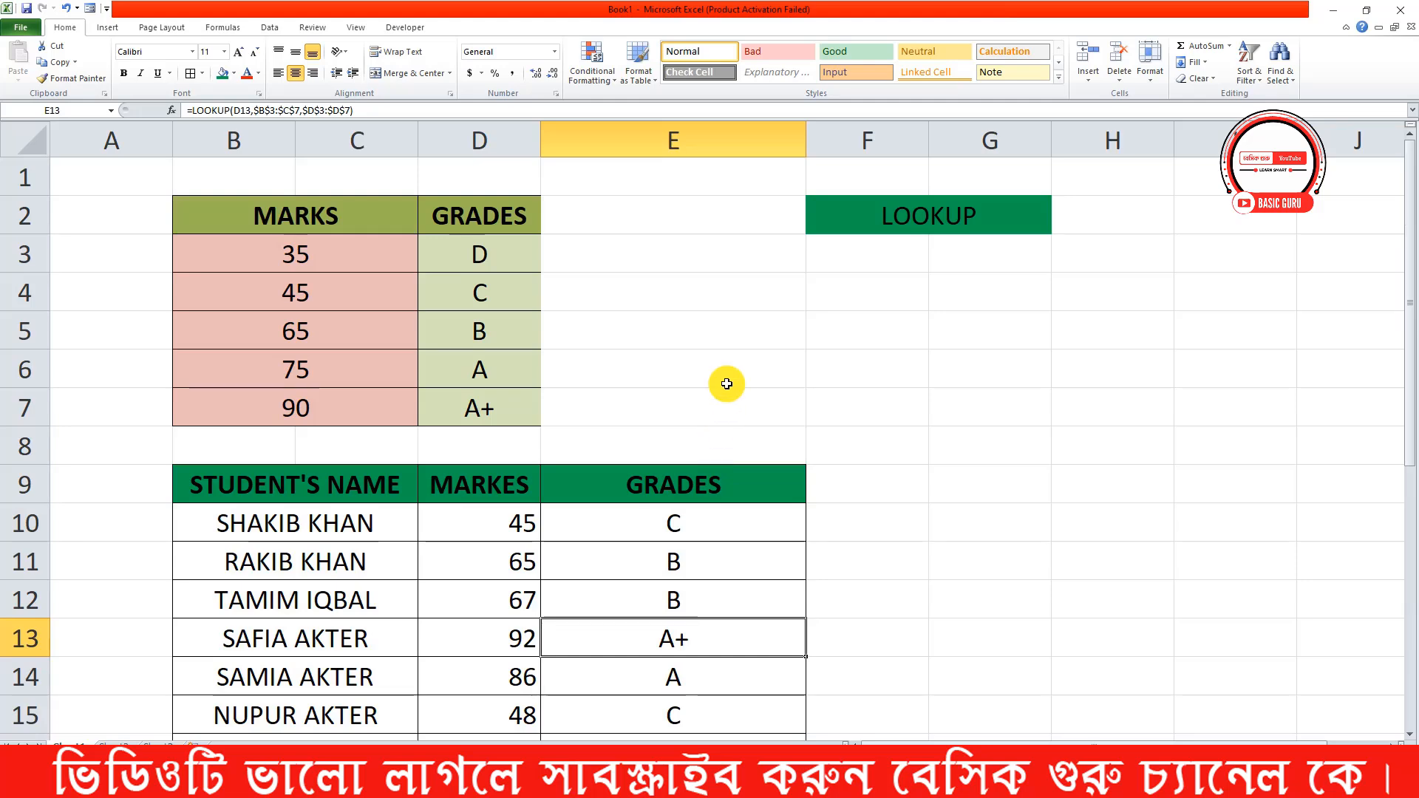
{"action": "scroll", "coordinate": [689, 588], "scroll_direction": "down", "scroll_amount": 4}
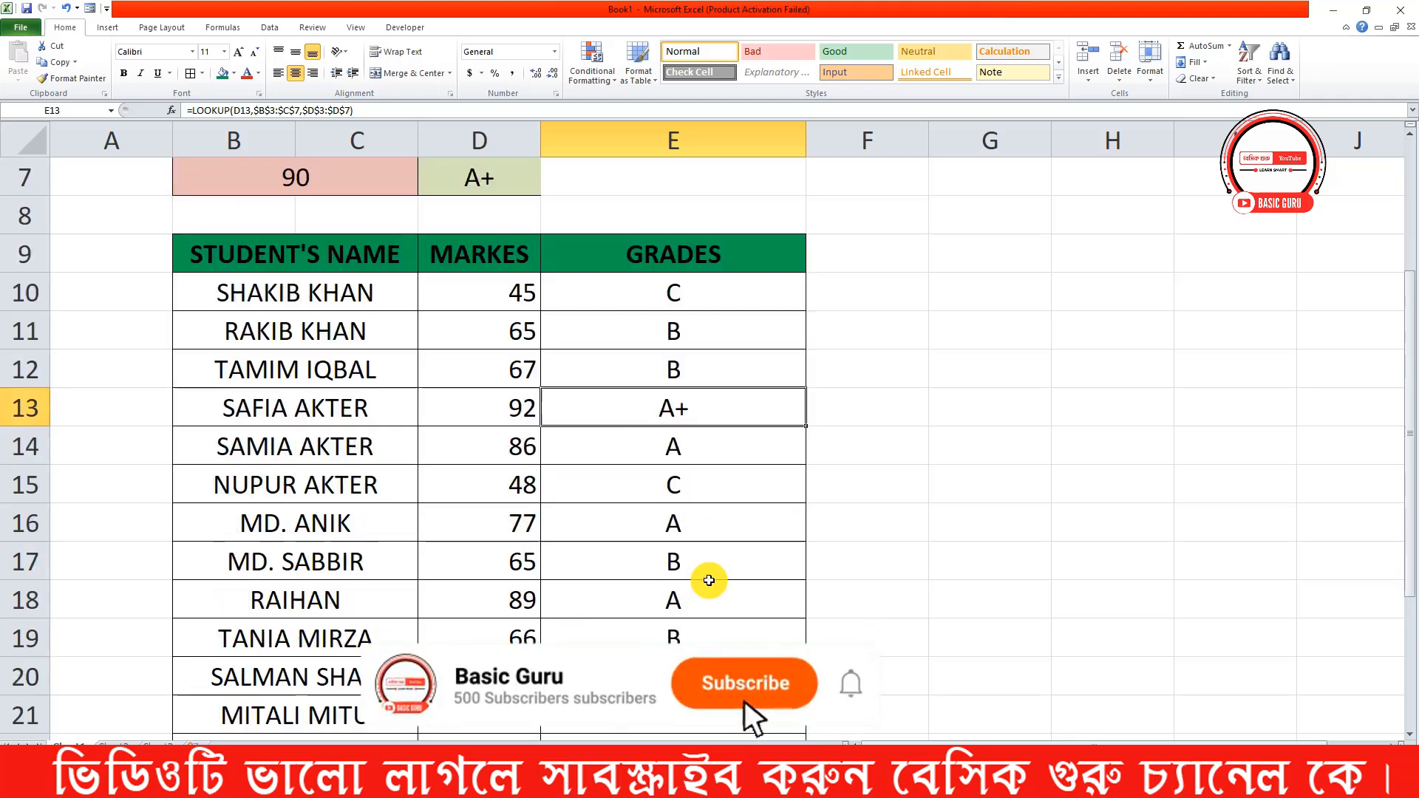
{"action": "scroll", "coordinate": [899, 563], "scroll_direction": "down", "scroll_amount": 1}
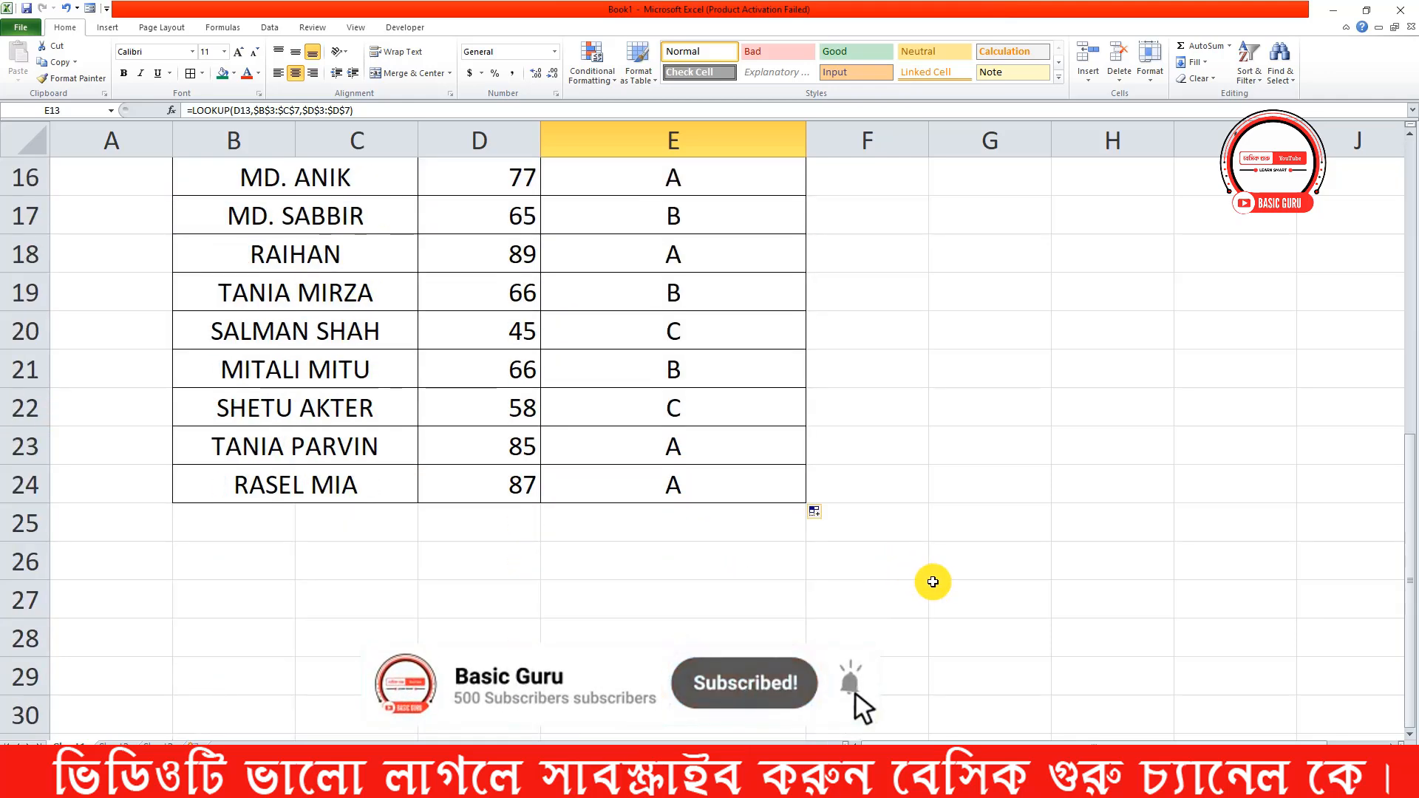
{"action": "scroll", "coordinate": [929, 580], "scroll_direction": "up", "scroll_amount": 5}
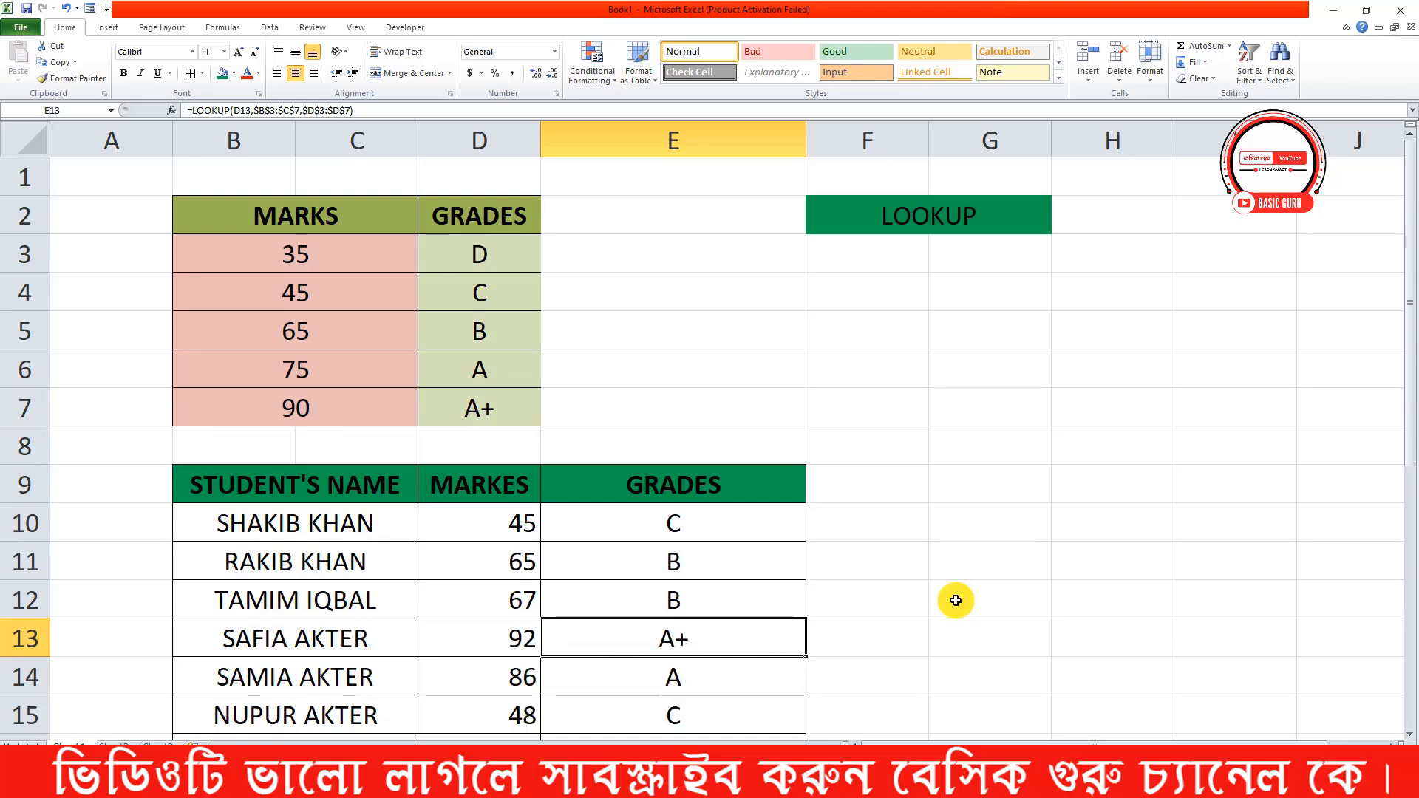